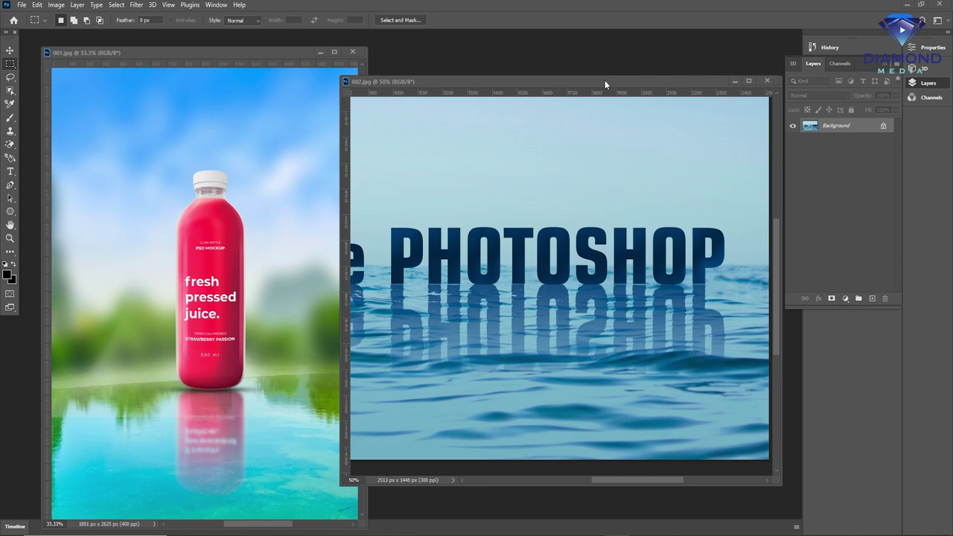
Step: Bring up the Open dialog to load the Juice Fruit.png carton image
{"action": "key", "text": "ctrl+o"}
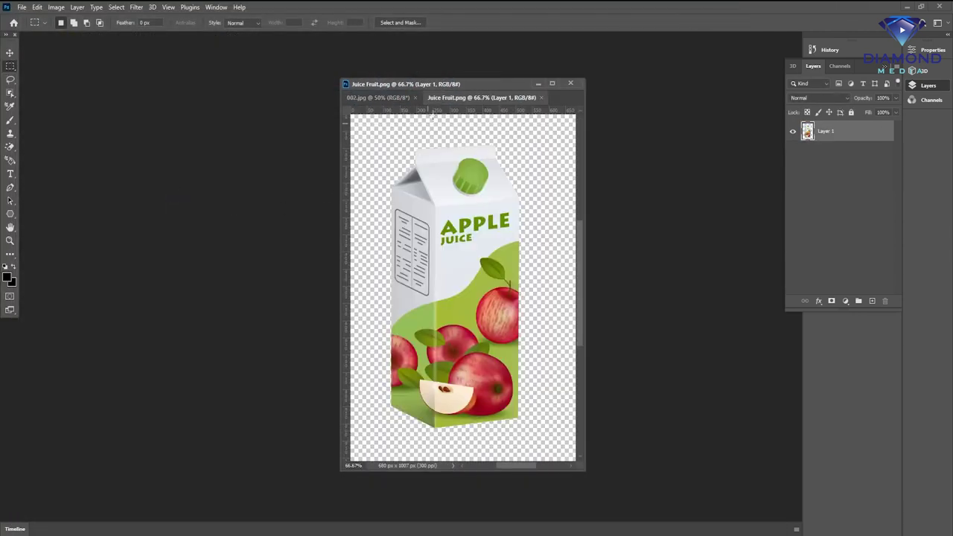
Step: Float Juice Fruit.png in its own window and enlarge it beside the sea photo
{"action": "left_click_drag", "start_coordinate": [455, 98], "coordinate": [199, 62]}
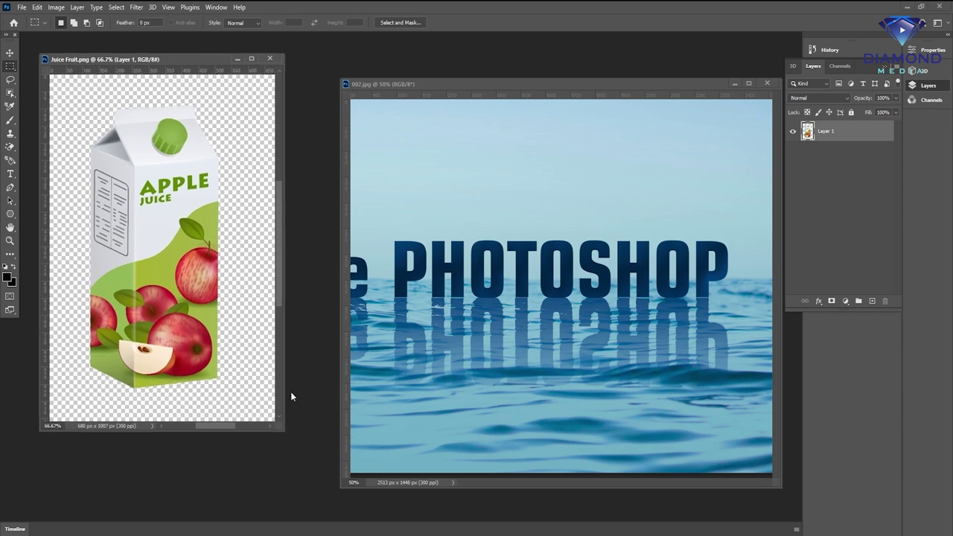
{"action": "left_click_drag", "start_coordinate": [283, 430], "coordinate": [291, 464]}
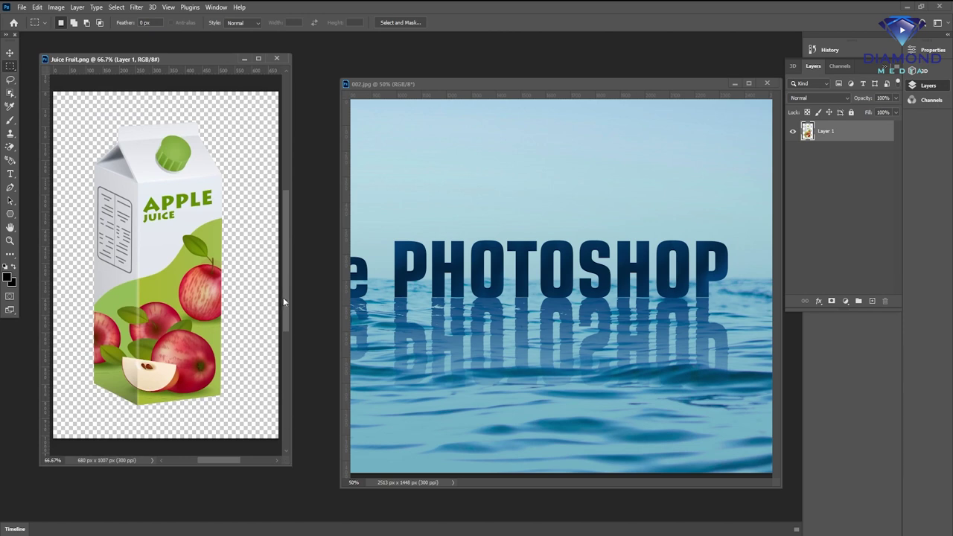
{"action": "left_click_drag", "start_coordinate": [289, 254], "coordinate": [287, 276]}
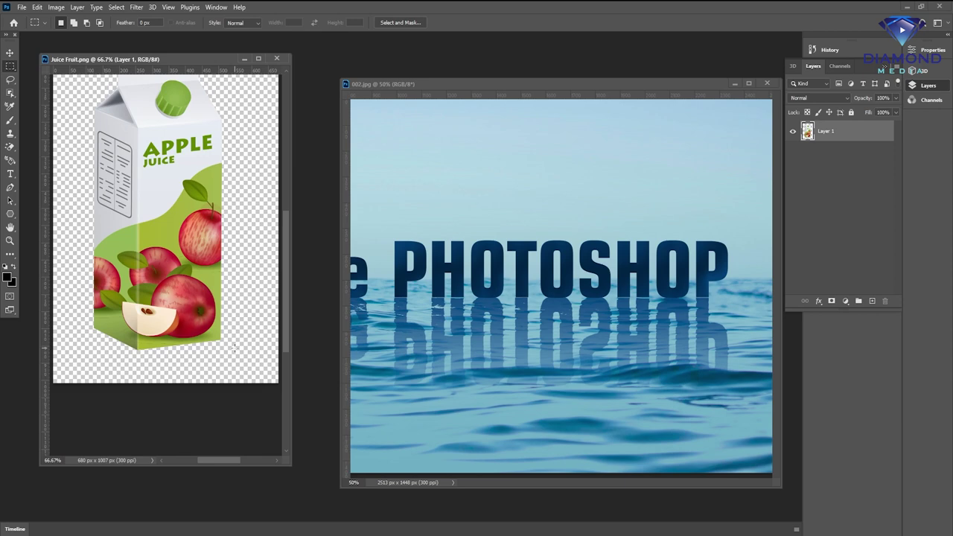
{"action": "double_click", "coordinate": [322, 105]}
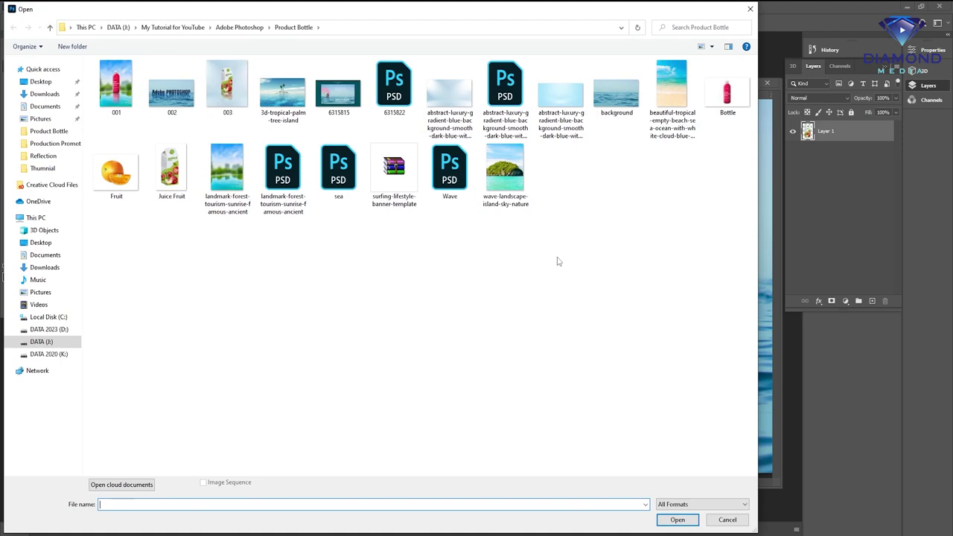
Step: Open the landmark-forest lake photo in its own window and drag the juice carton into it
{"action": "double_click", "coordinate": [227, 170]}
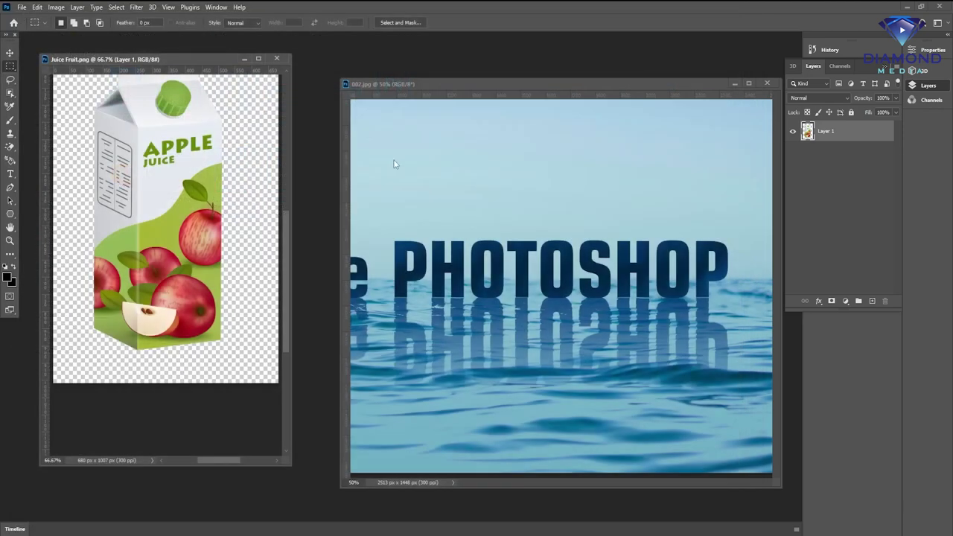
{"action": "left_click_drag", "start_coordinate": [269, 54], "coordinate": [415, 63]}
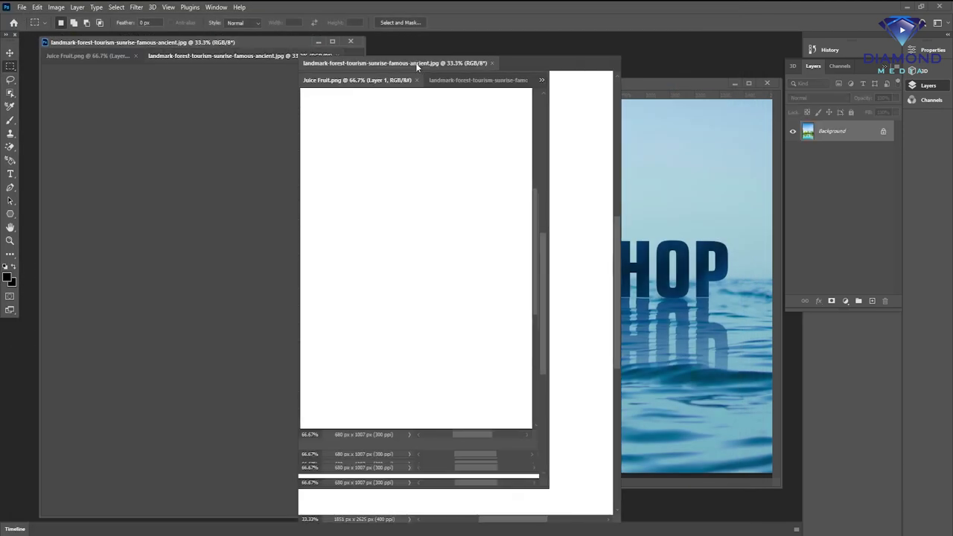
{"action": "left_click", "coordinate": [10, 52]}
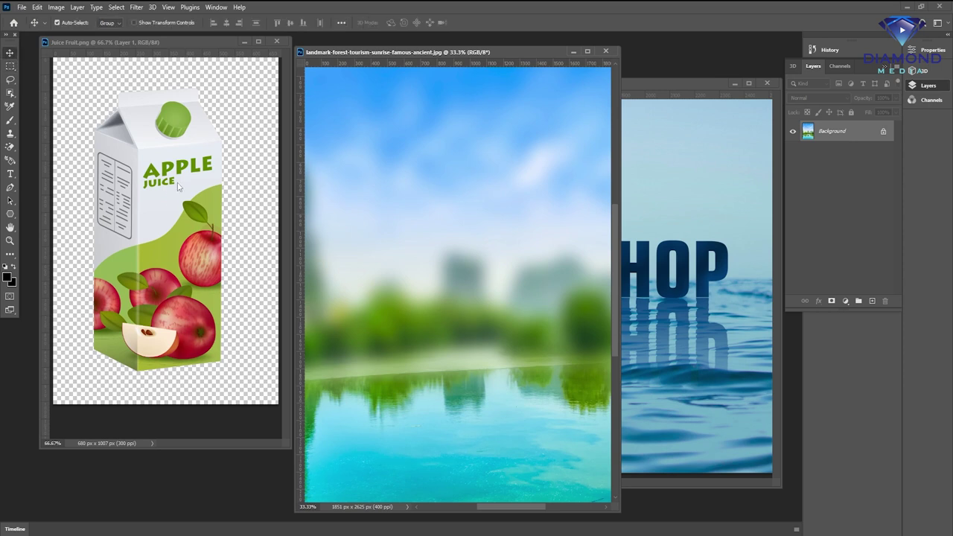
{"action": "left_click", "coordinate": [158, 200]}
{"action": "mouse_move", "coordinate": [141, 214]}
{"action": "left_mouse_down"}
{"action": "mouse_move", "coordinate": [457, 262]}
{"action": "mouse_move", "coordinate": [437, 333]}
{"action": "left_mouse_up"}
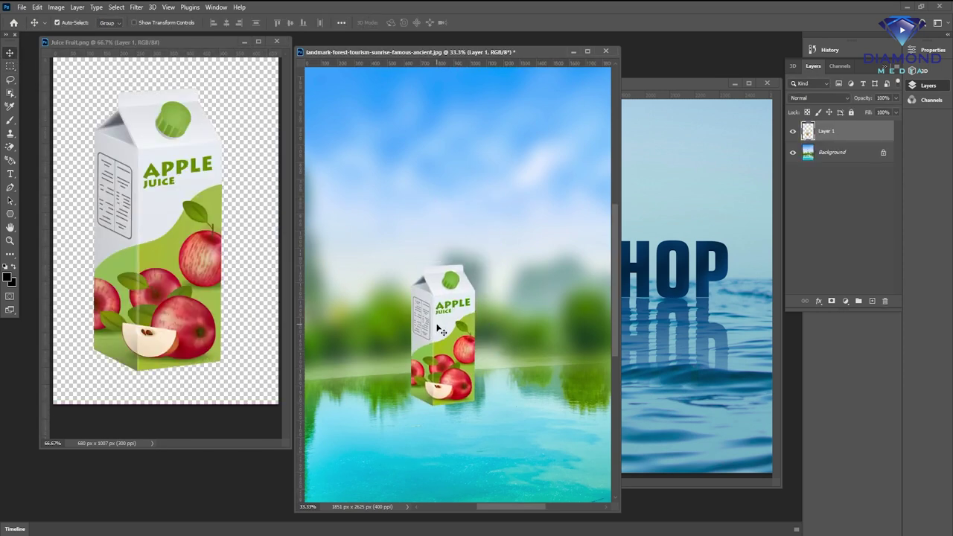
Step: Scale the carton with locked proportions and place it just above the water line
{"action": "key", "text": "ctrl+t"}
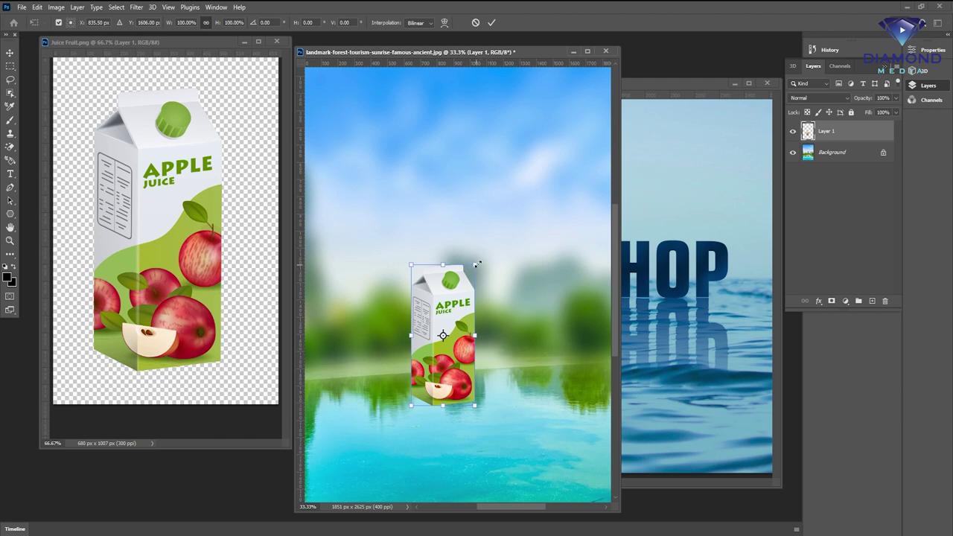
{"action": "left_click_drag", "start_coordinate": [475, 265], "coordinate": [533, 185]}
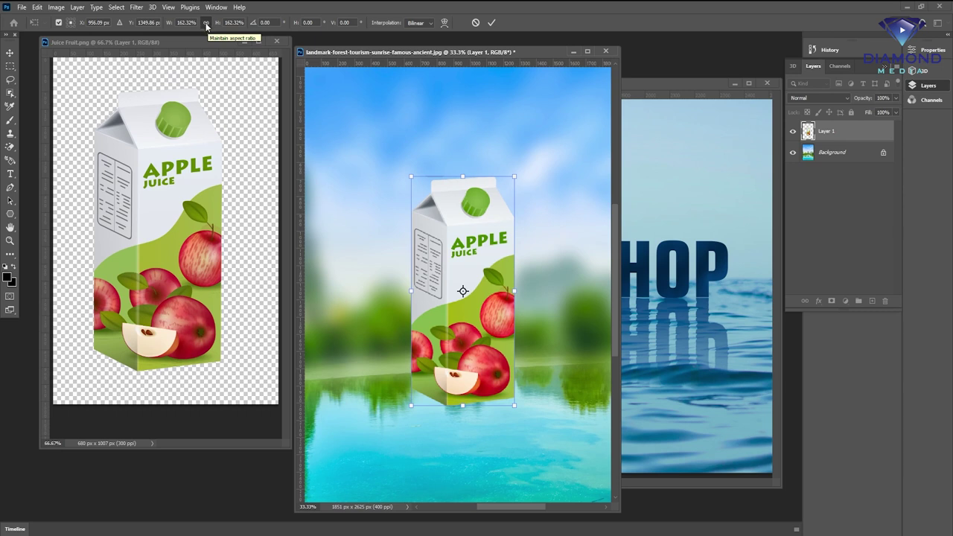
{"action": "left_click", "coordinate": [206, 23]}
{"action": "left_click_drag", "start_coordinate": [408, 175], "coordinate": [424, 205]}
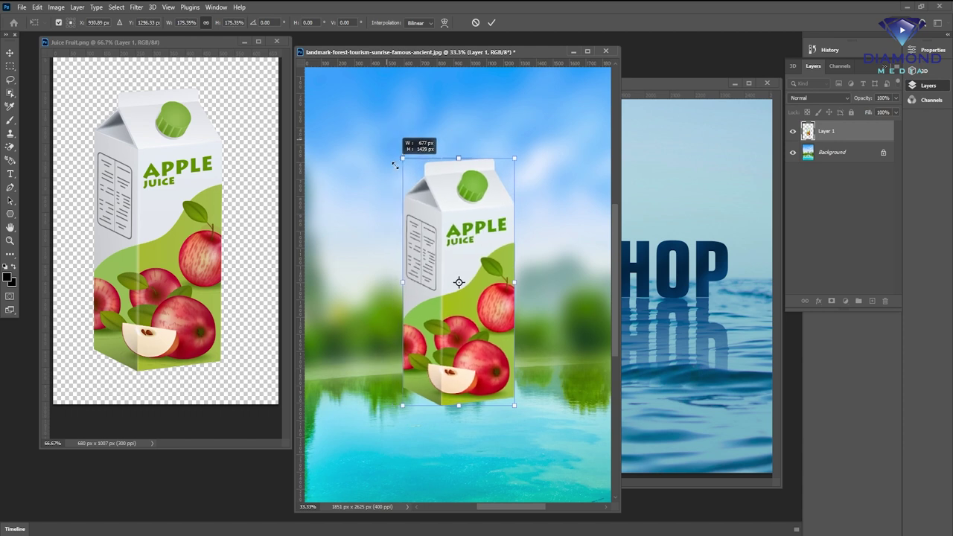
{"action": "left_click_drag", "start_coordinate": [475, 275], "coordinate": [470, 258]}
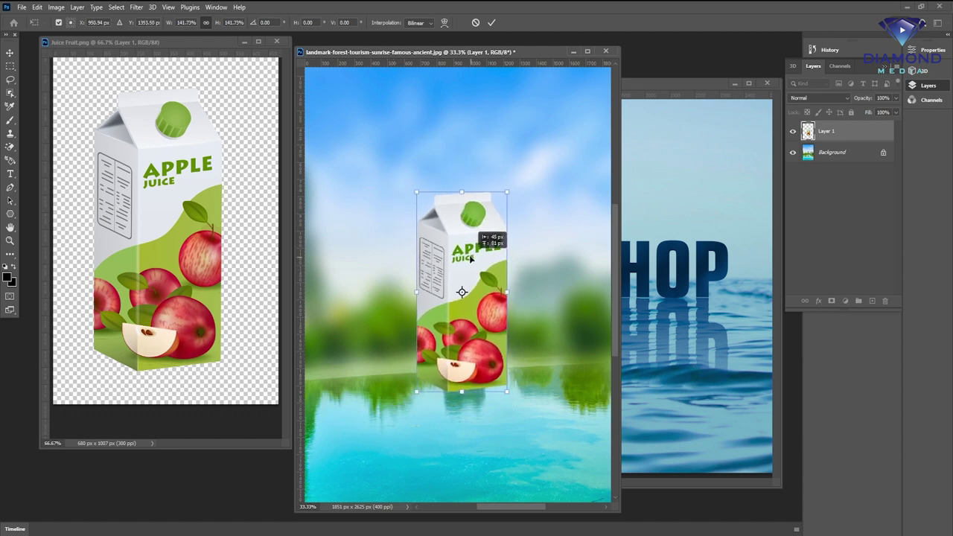
{"action": "key", "text": "Return"}
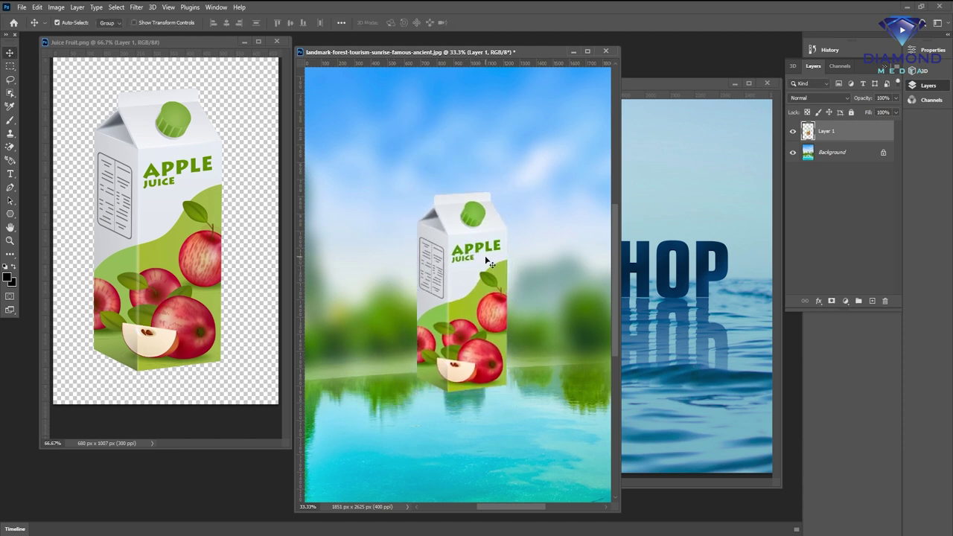
{"action": "scroll", "coordinate": [487, 262], "scroll_direction": "down", "scroll_amount": 3}
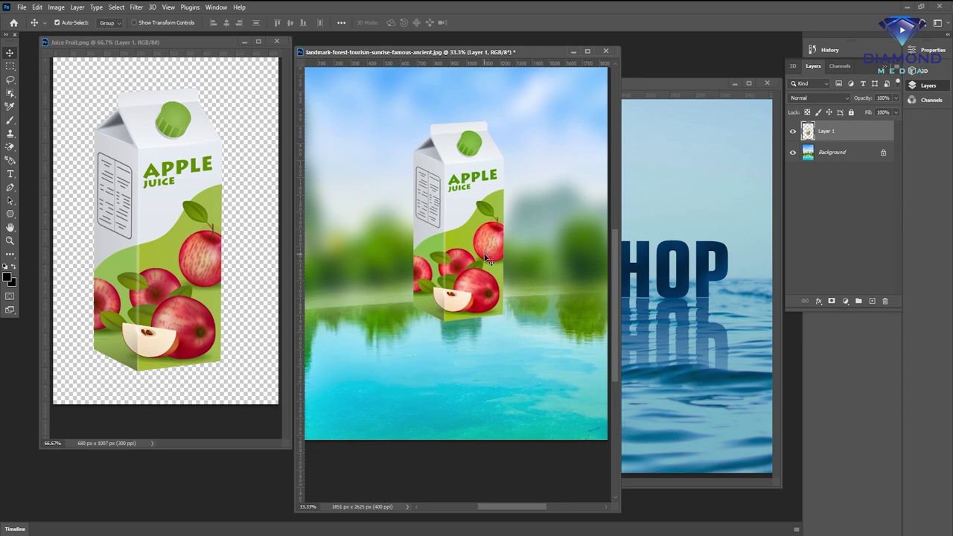
{"action": "left_click_drag", "start_coordinate": [482, 256], "coordinate": [482, 244]}
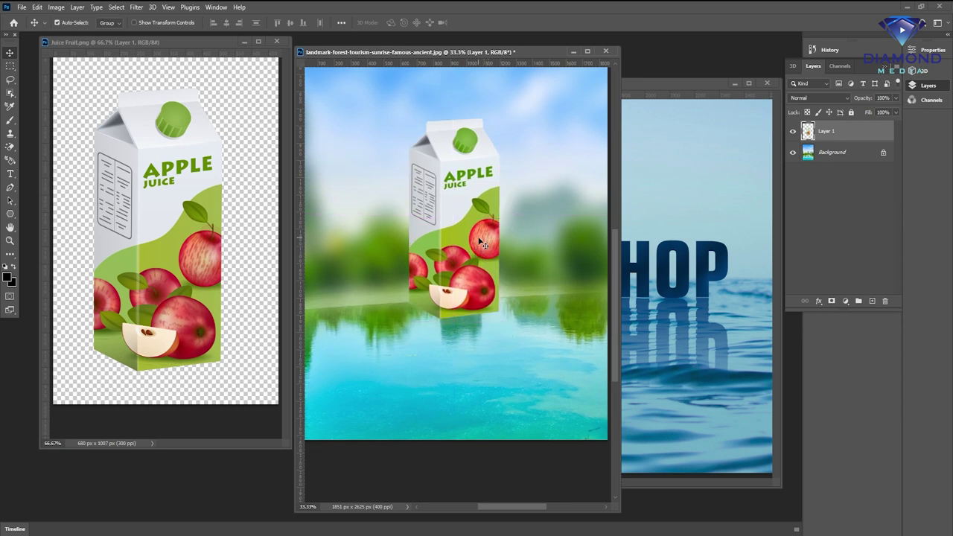
{"action": "right_click", "coordinate": [808, 137]}
Step: Duplicate Layer 1 as Layer 1 copy with Ctrl+J, then select the original Layer 1
{"action": "key", "text": "Escape"}
{"action": "right_click", "coordinate": [846, 135]}
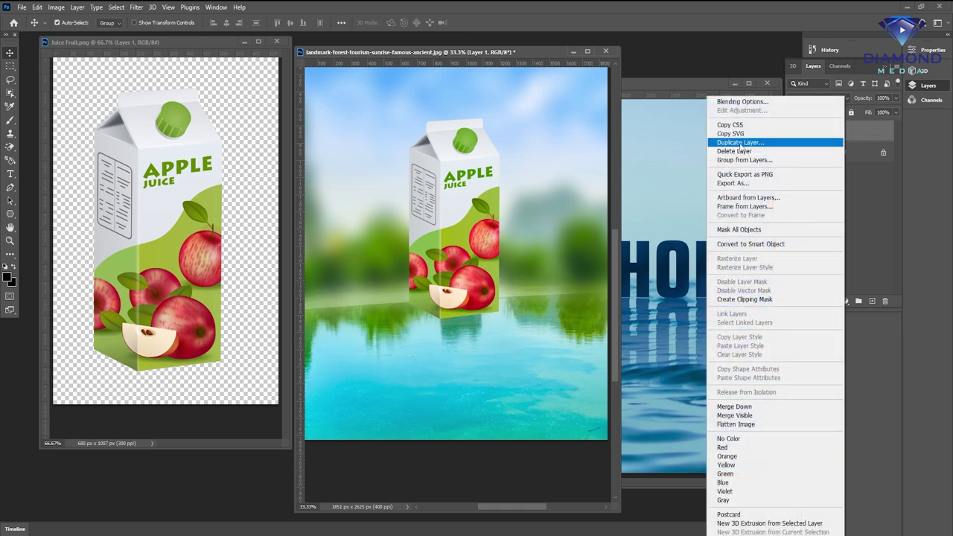
{"action": "left_click", "coordinate": [769, 143]}
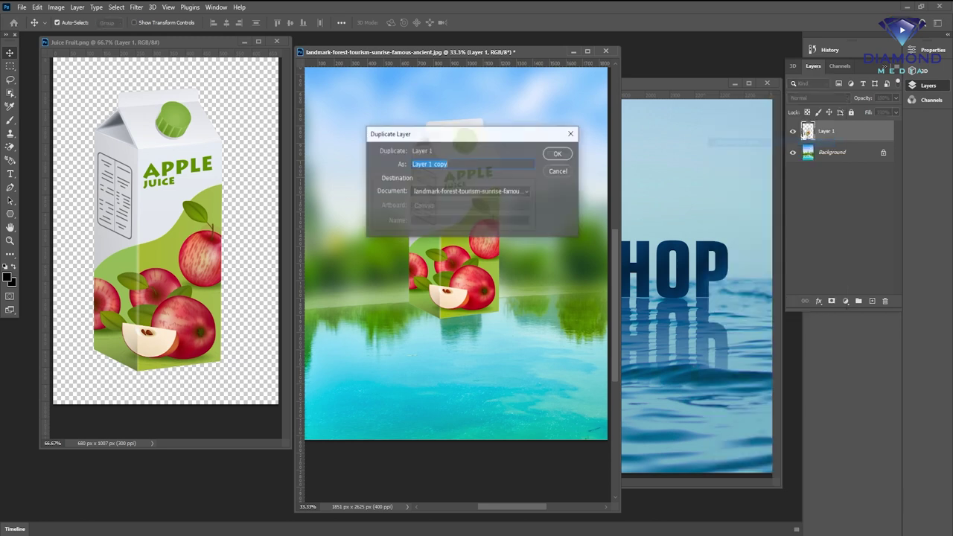
{"action": "left_click", "coordinate": [557, 154]}
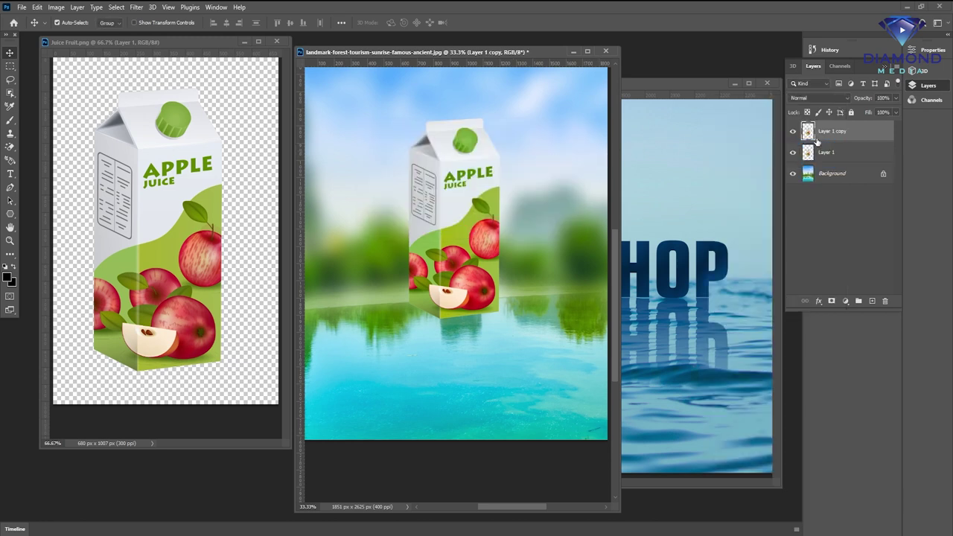
{"action": "key", "text": "ctrl+z"}
{"action": "mouse_move", "coordinate": [819, 134]}
{"action": "left_mouse_down"}
{"action": "mouse_move", "coordinate": [873, 239]}
{"action": "mouse_move", "coordinate": [875, 303]}
{"action": "left_mouse_up"}
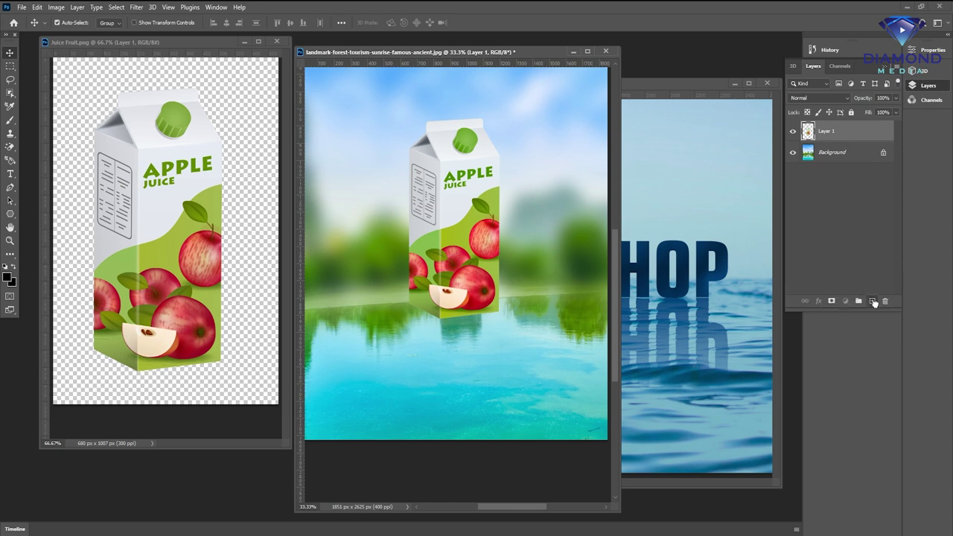
{"action": "key", "text": "ctrl+z"}
{"action": "key", "text": "ctrl"}
{"action": "key", "text": "ctrl+j"}
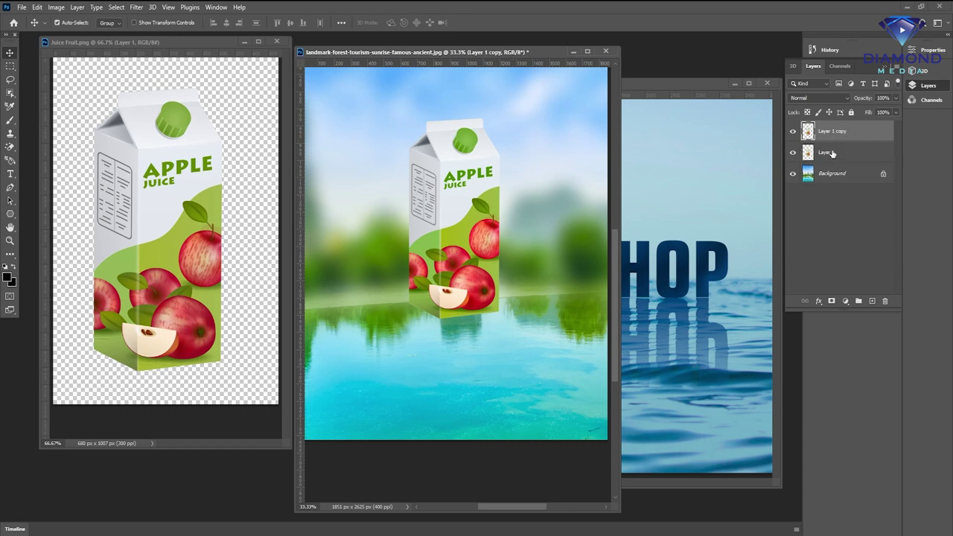
{"action": "left_click", "coordinate": [832, 154]}
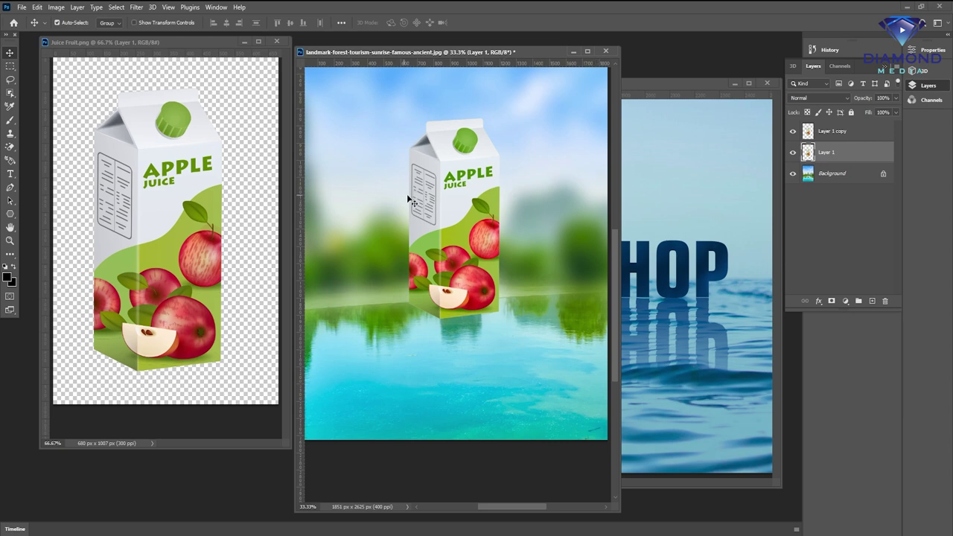
Step: Flip Layer 1's carton vertically and move it directly below the upright carton
{"action": "left_click", "coordinate": [36, 6]}
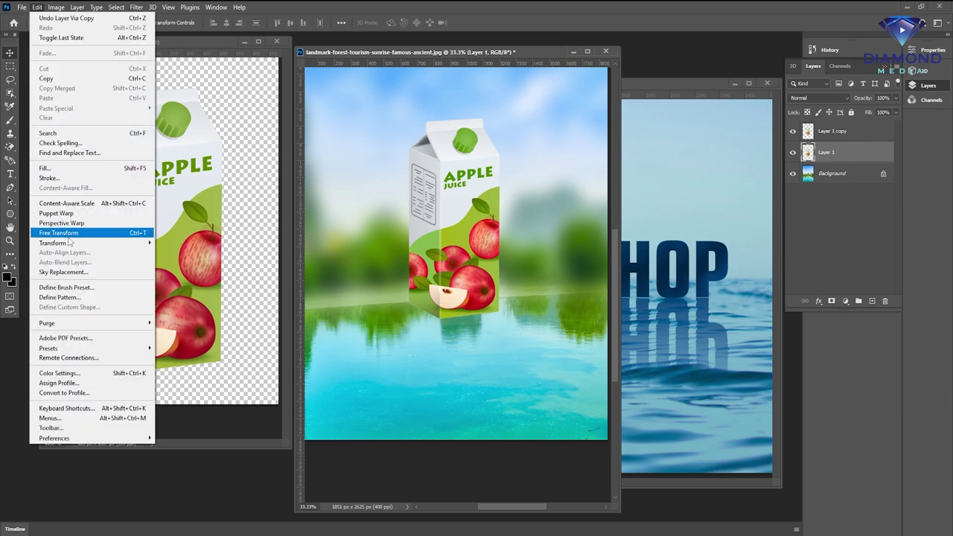
{"action": "left_click", "coordinate": [74, 232]}
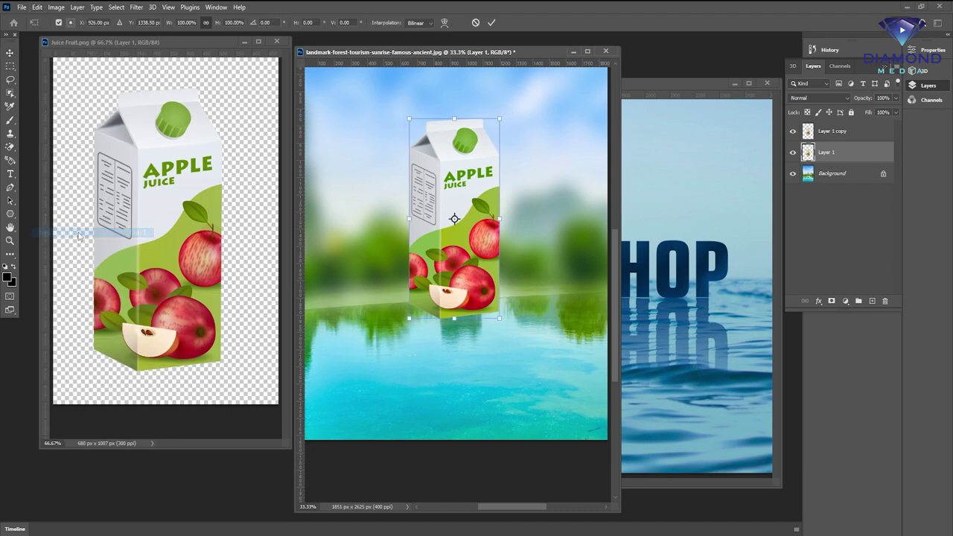
{"action": "right_click", "coordinate": [461, 196]}
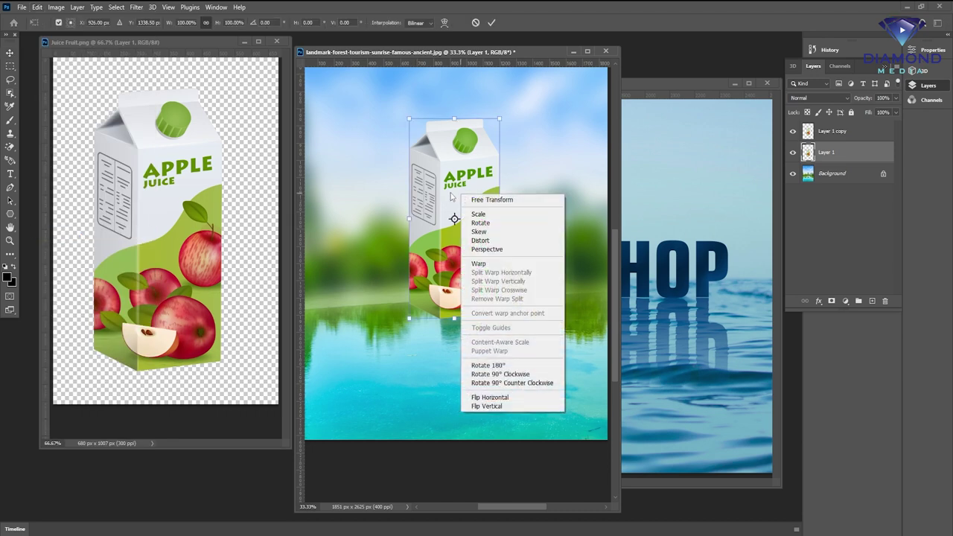
{"action": "left_click", "coordinate": [445, 195]}
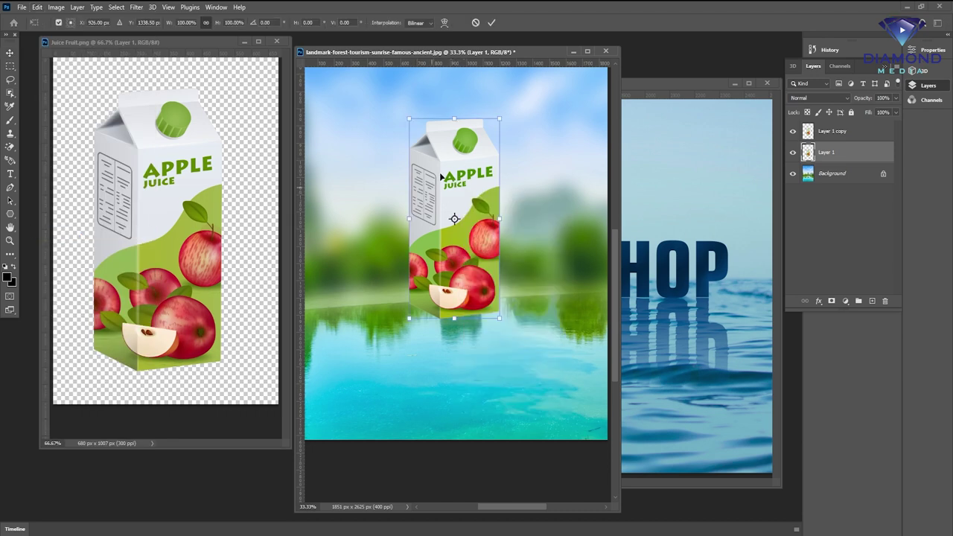
{"action": "right_click", "coordinate": [453, 199]}
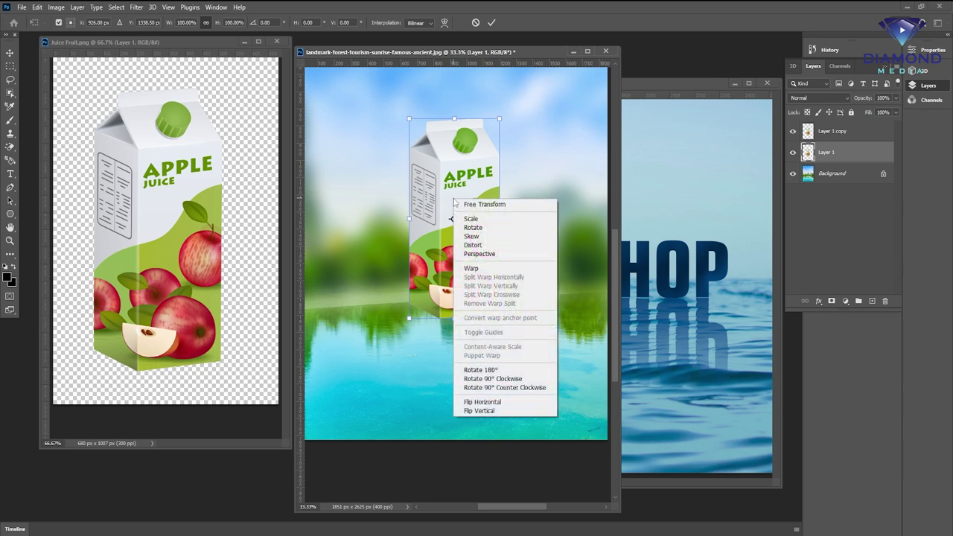
{"action": "left_click", "coordinate": [488, 411]}
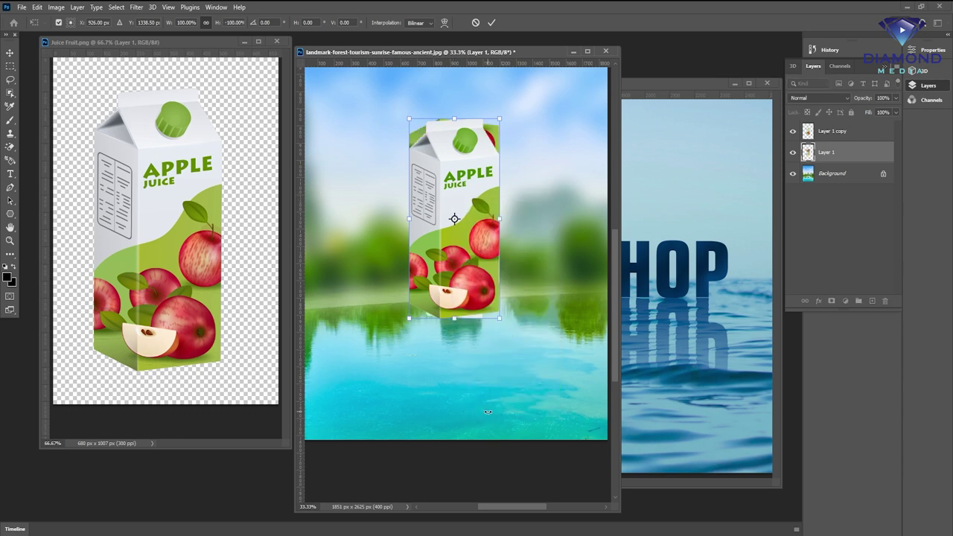
{"action": "mouse_move", "coordinate": [470, 175]}
{"action": "left_mouse_down"}
{"action": "mouse_move", "coordinate": [466, 378]}
{"action": "mouse_move", "coordinate": [474, 296]}
{"action": "left_mouse_up"}
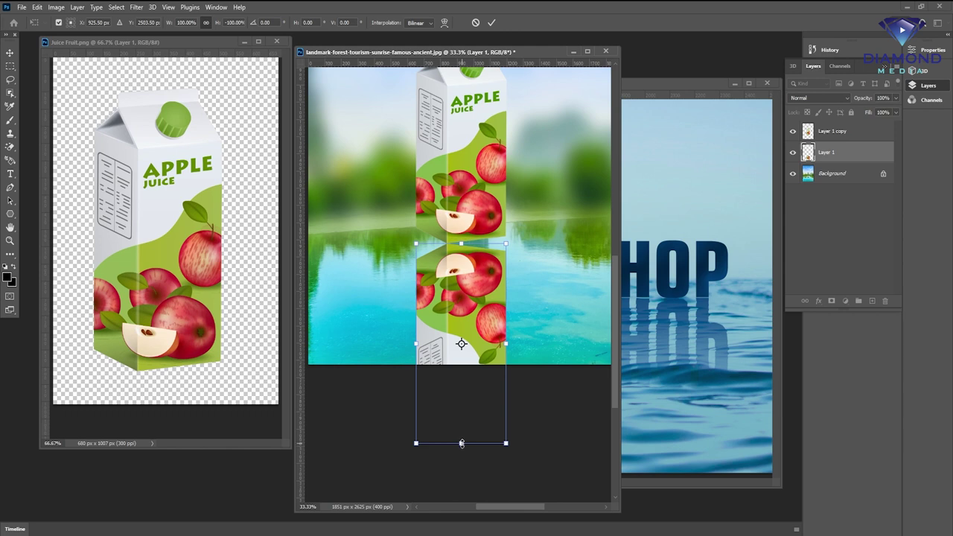
Step: Shorten the flipped reflection's height and commit the transform
{"action": "left_click", "coordinate": [207, 22]}
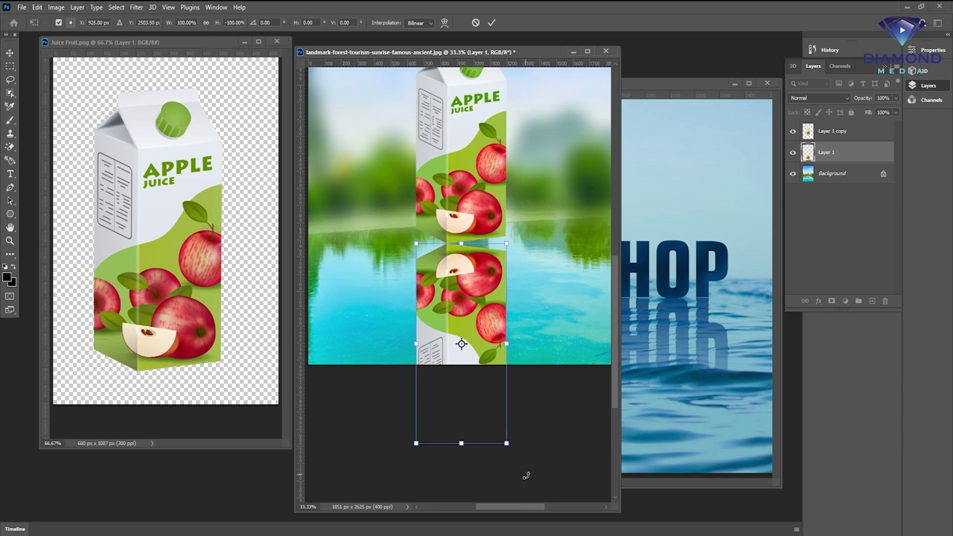
{"action": "left_click_drag", "start_coordinate": [461, 443], "coordinate": [461, 361]}
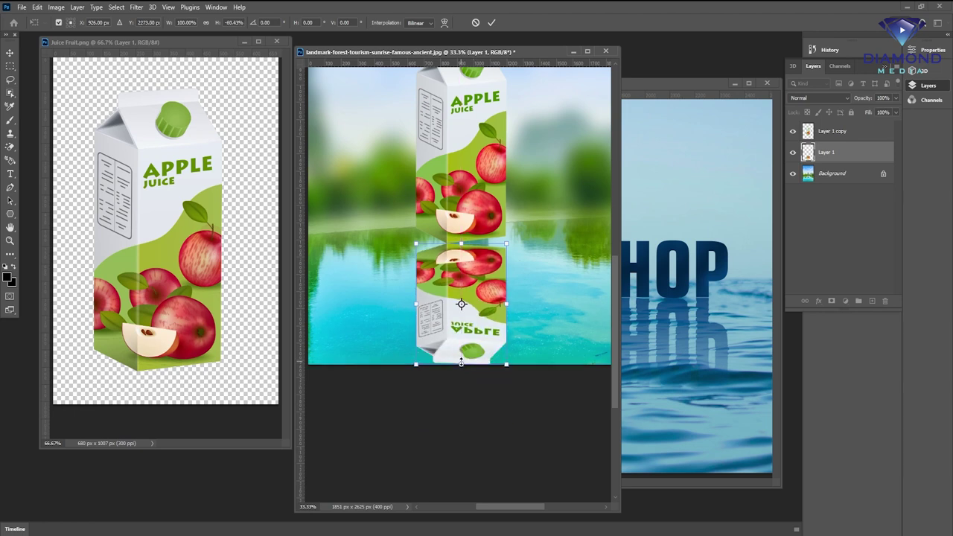
{"action": "left_click_drag", "start_coordinate": [461, 361], "coordinate": [461, 355]}
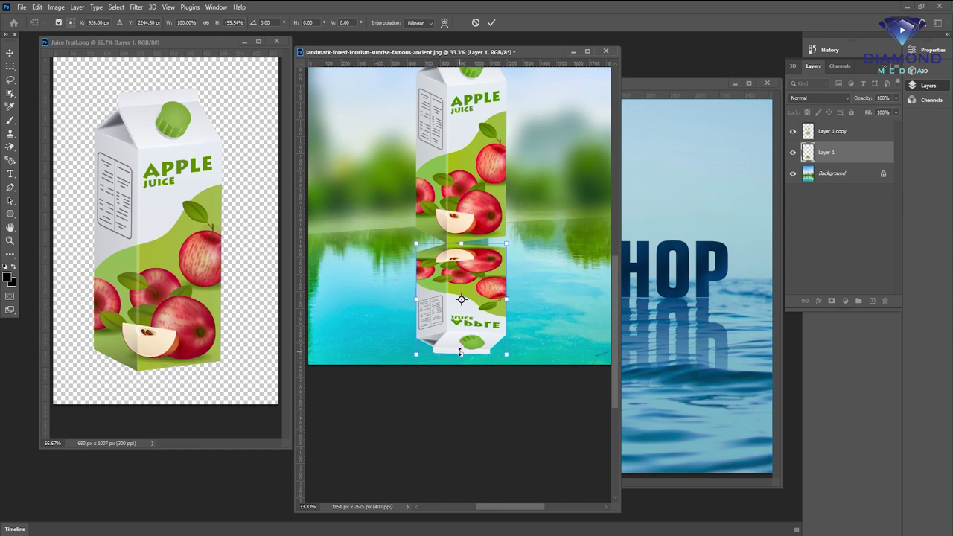
{"action": "key", "text": "Return"}
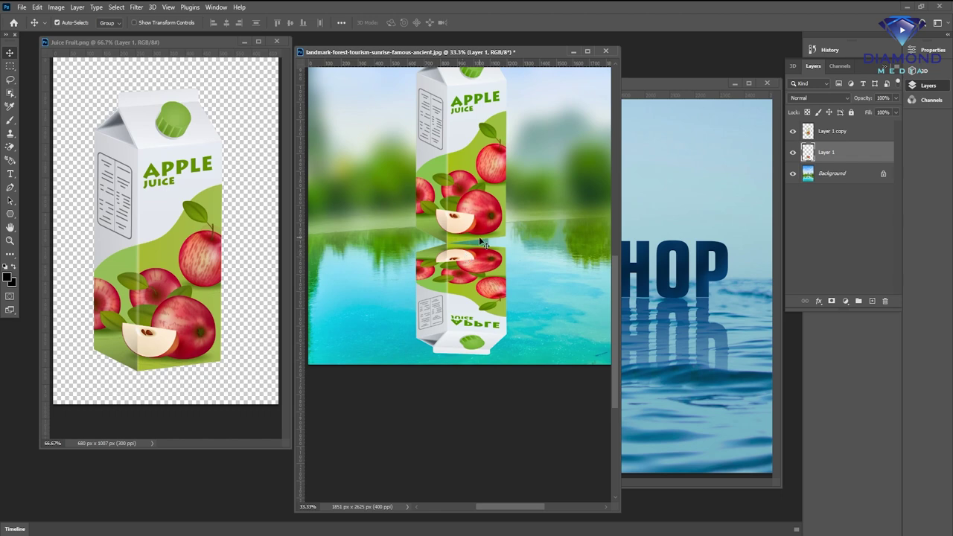
{"action": "left_click", "coordinate": [37, 7]}
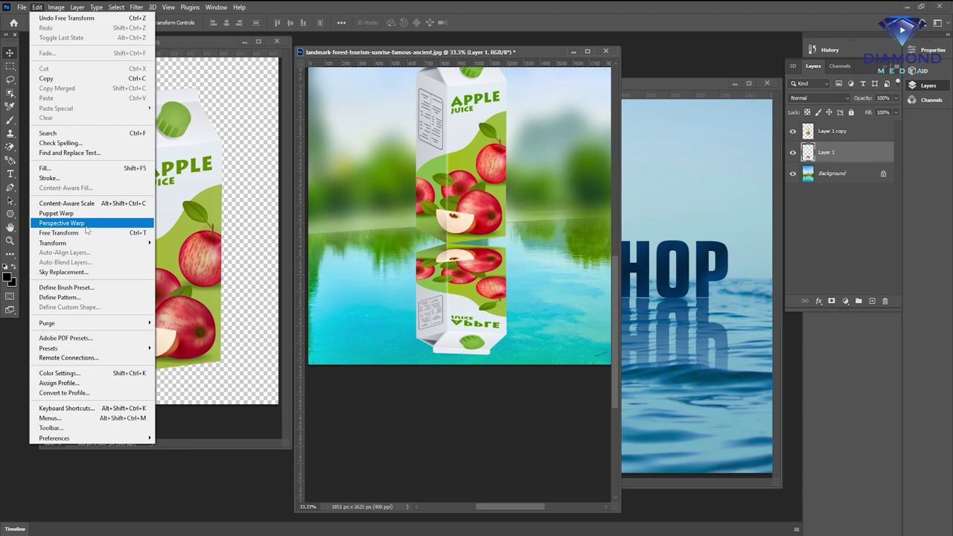
Step: Start a Perspective Warp and fit the first plane over the reflection's left face
{"action": "left_click", "coordinate": [86, 228]}
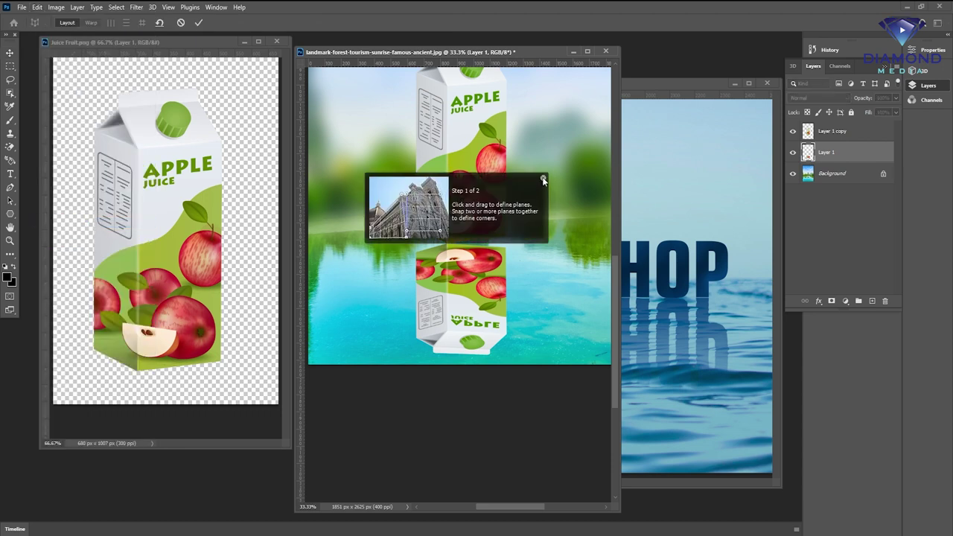
{"action": "left_click", "coordinate": [543, 179]}
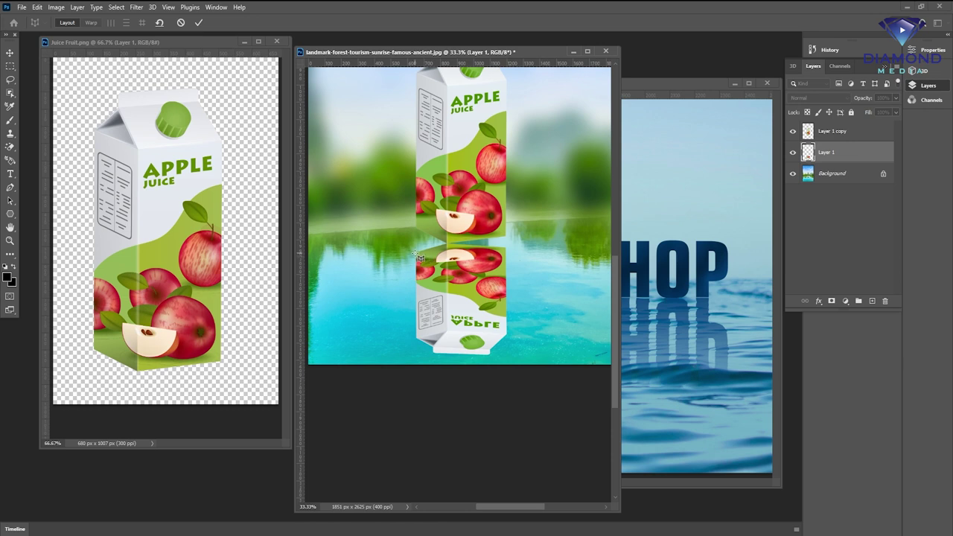
{"action": "left_click_drag", "start_coordinate": [416, 254], "coordinate": [477, 343]}
{"action": "key", "text": "ctrl+plus"}
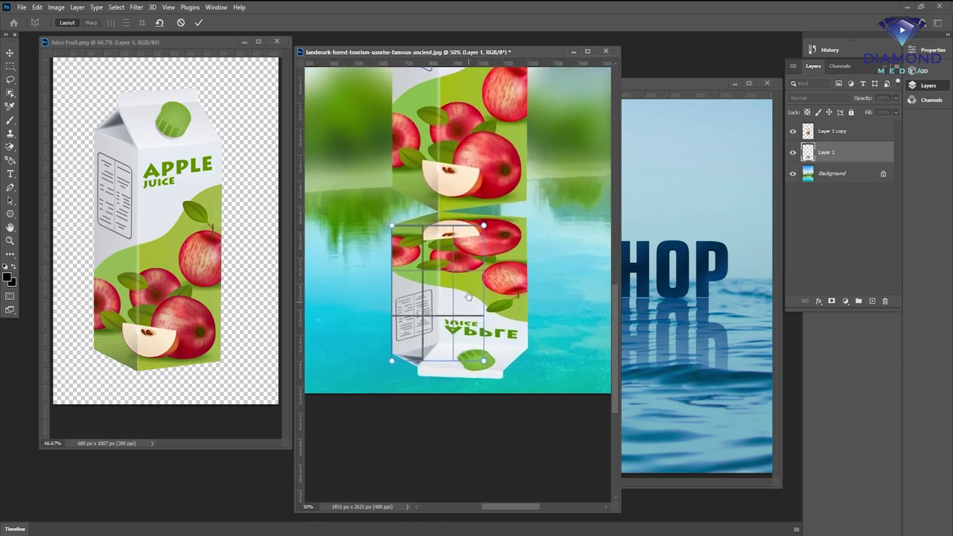
{"action": "left_click_drag", "start_coordinate": [468, 303], "coordinate": [468, 255]}
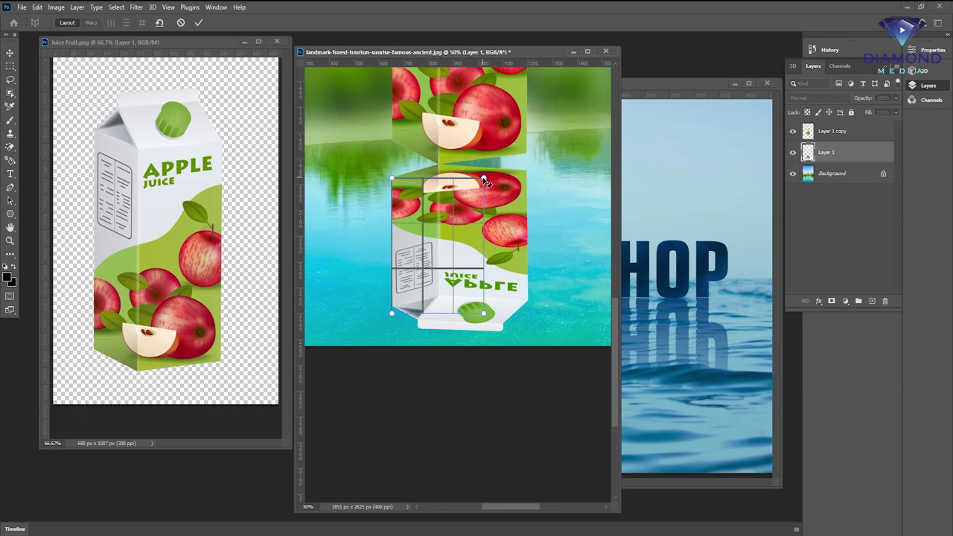
{"action": "left_click_drag", "start_coordinate": [484, 181], "coordinate": [438, 165]}
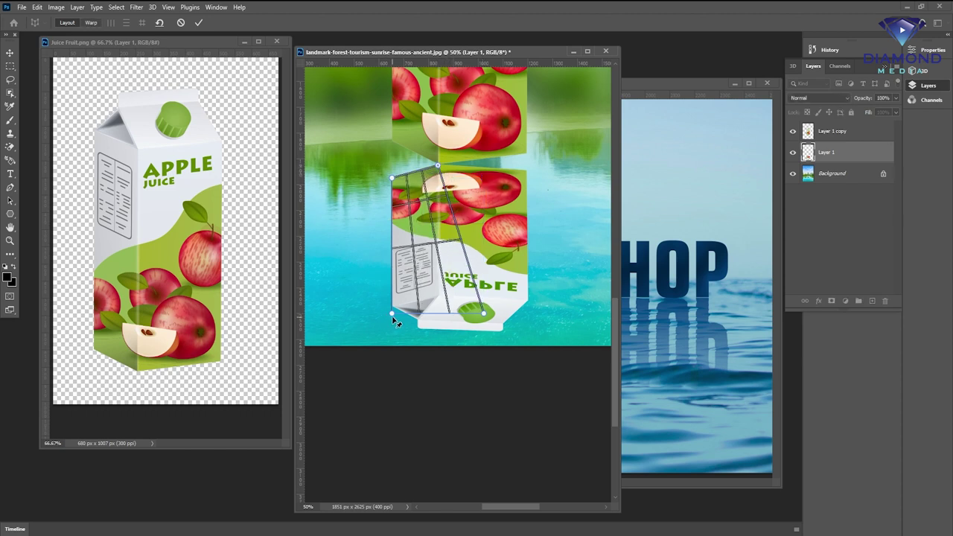
{"action": "left_click_drag", "start_coordinate": [393, 314], "coordinate": [393, 306]}
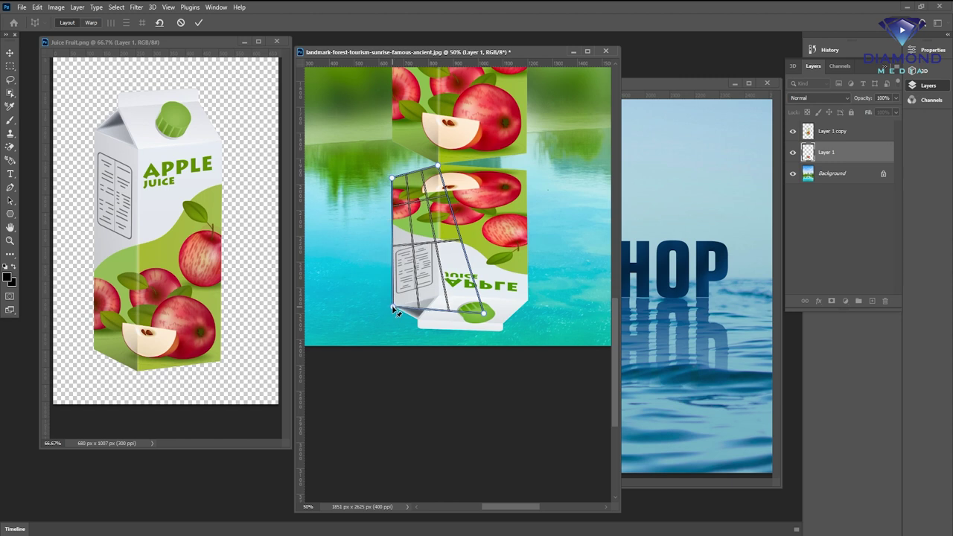
{"action": "left_click_drag", "start_coordinate": [484, 313], "coordinate": [439, 302]}
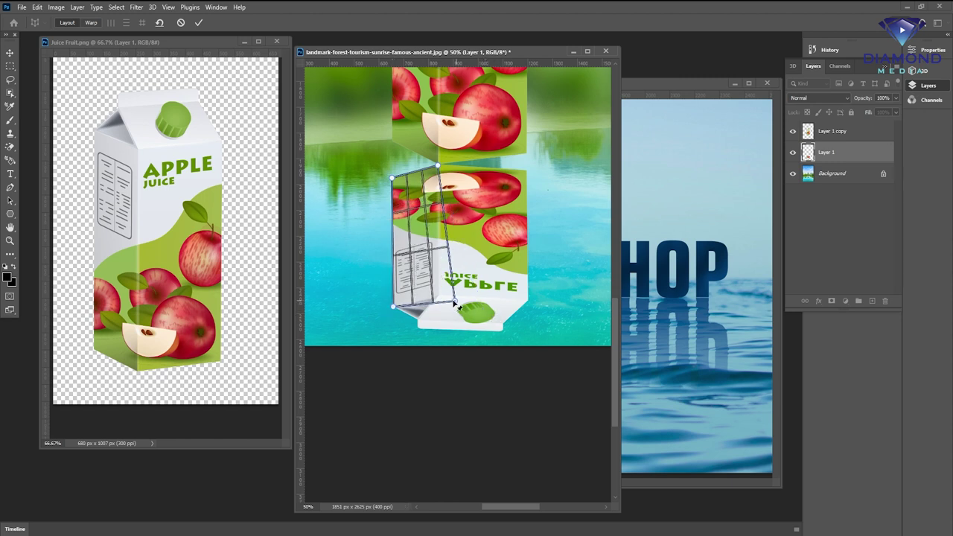
Step: Add a second plane joined to the first and fit it over the right face
{"action": "left_click", "coordinate": [450, 173]}
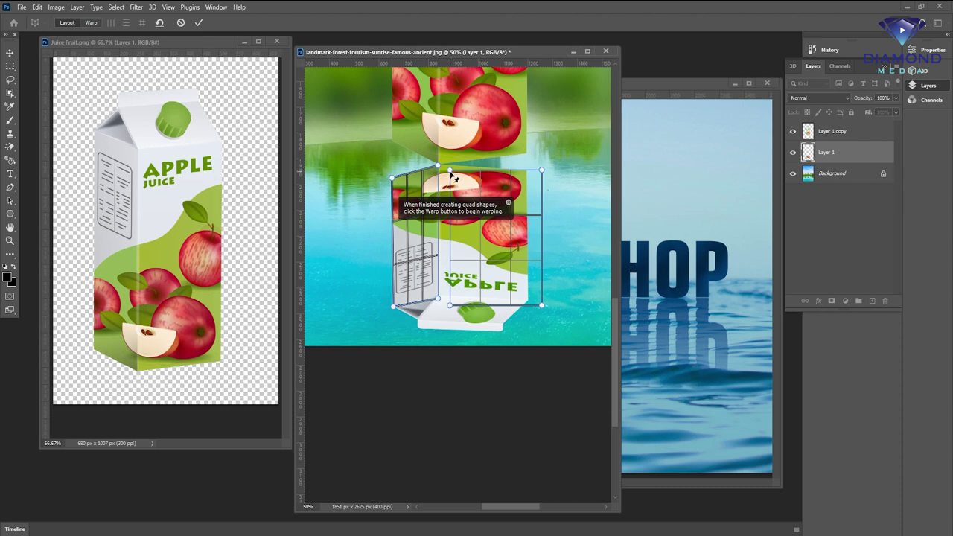
{"action": "left_click_drag", "start_coordinate": [451, 171], "coordinate": [439, 166]}
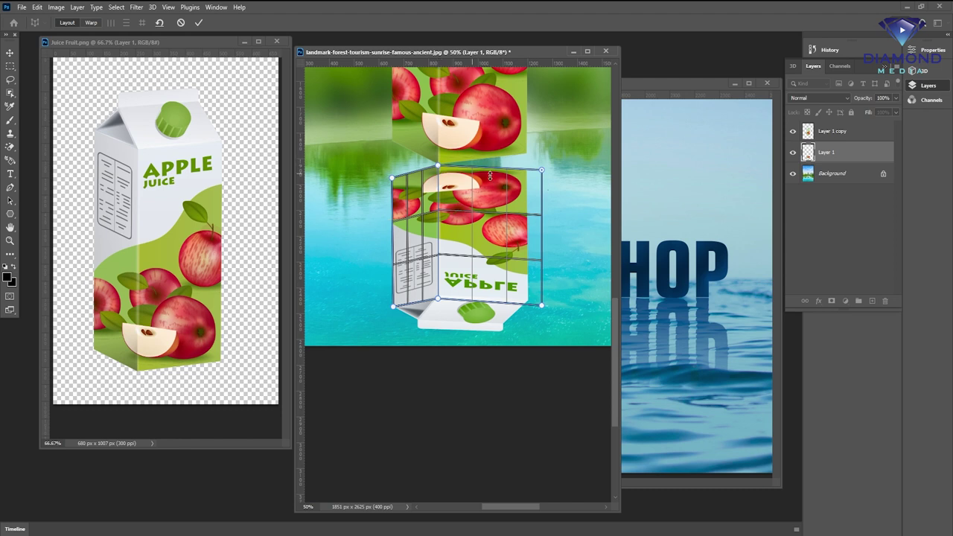
{"action": "left_click_drag", "start_coordinate": [541, 171], "coordinate": [527, 171]}
{"action": "left_click_drag", "start_coordinate": [542, 306], "coordinate": [529, 303]}
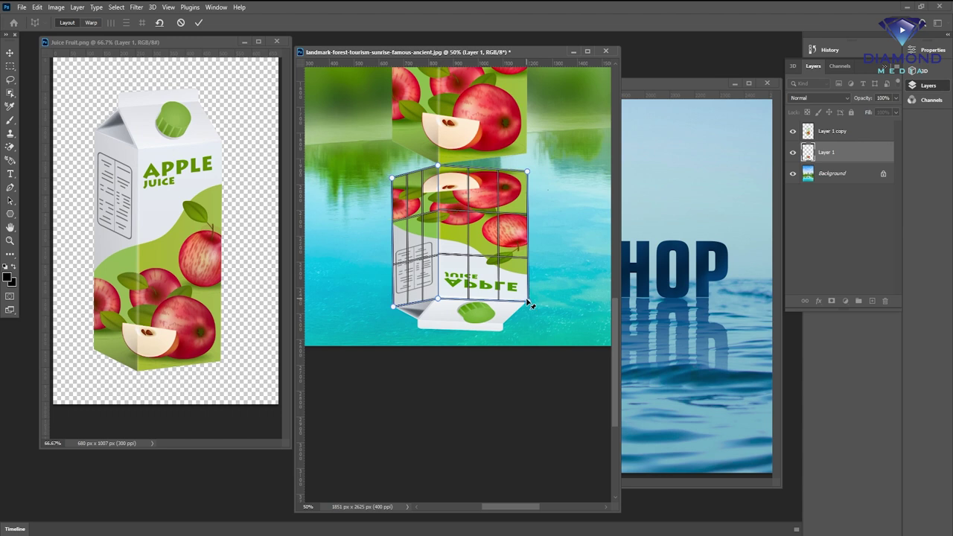
{"action": "left_click", "coordinate": [91, 24]}
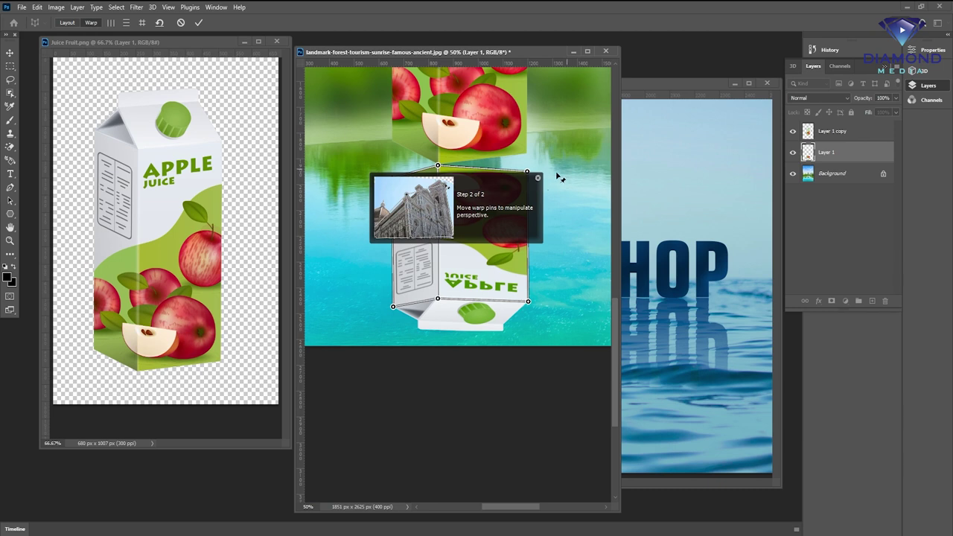
Step: Raise the reflection's top warp corners to the carton's base and commit the warp
{"action": "left_click", "coordinate": [538, 179]}
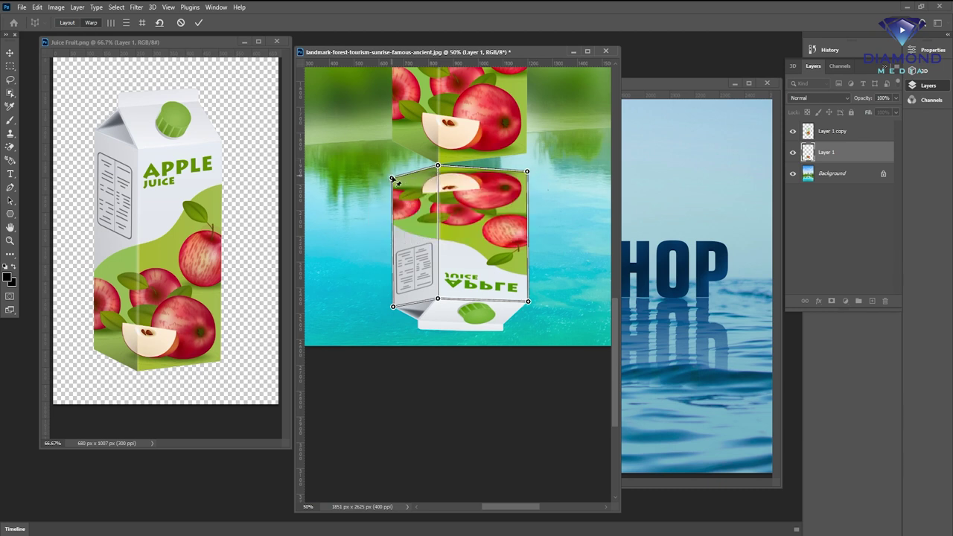
{"action": "left_click_drag", "start_coordinate": [393, 178], "coordinate": [392, 145]}
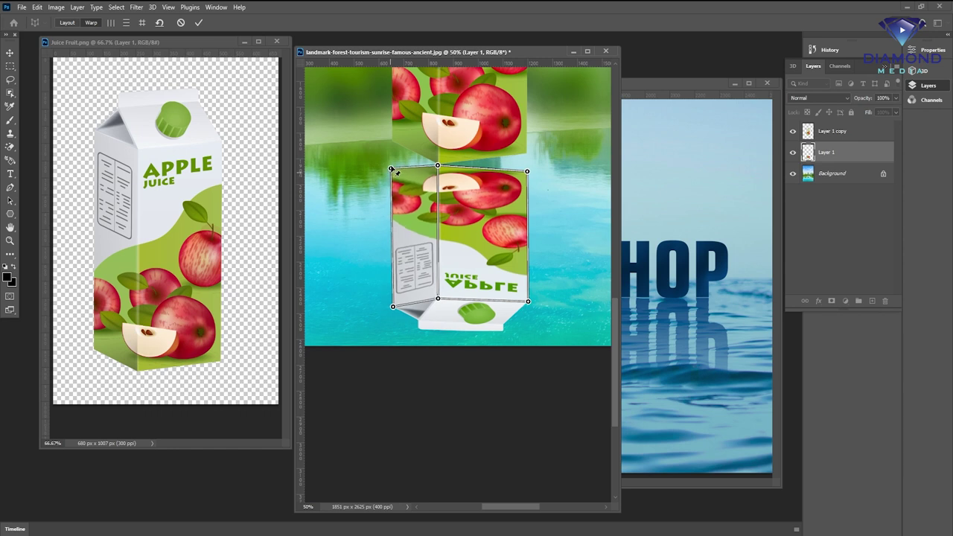
{"action": "left_click_drag", "start_coordinate": [392, 144], "coordinate": [392, 143]}
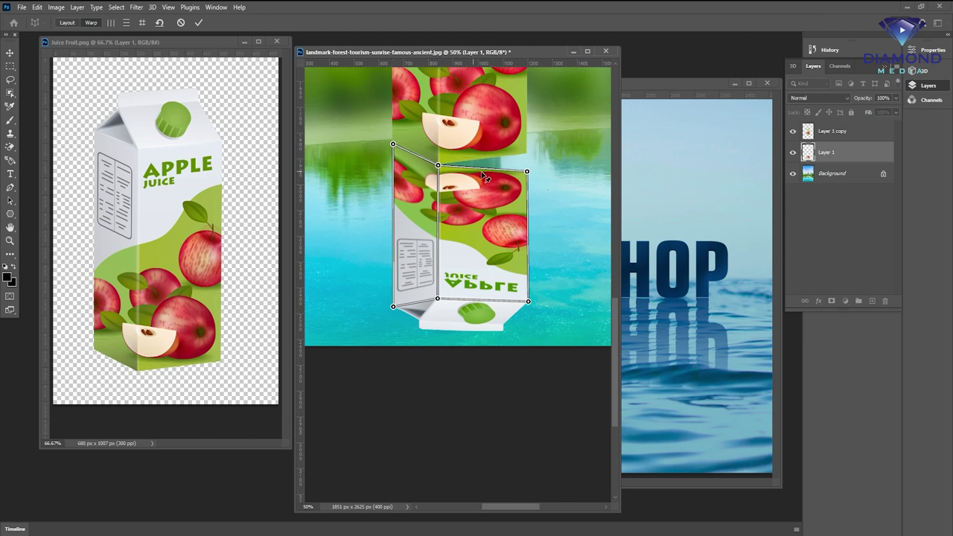
{"action": "left_click_drag", "start_coordinate": [527, 172], "coordinate": [527, 156]}
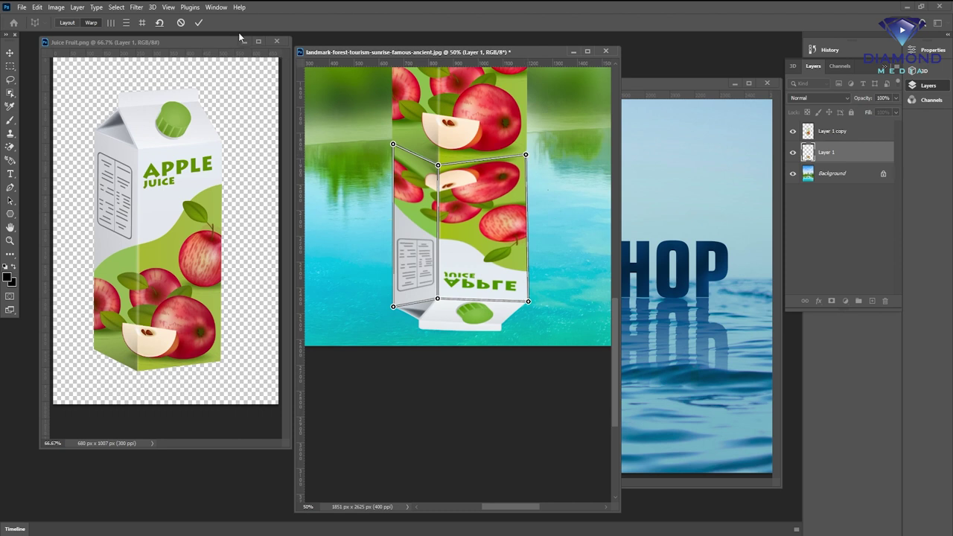
{"action": "left_click", "coordinate": [197, 25]}
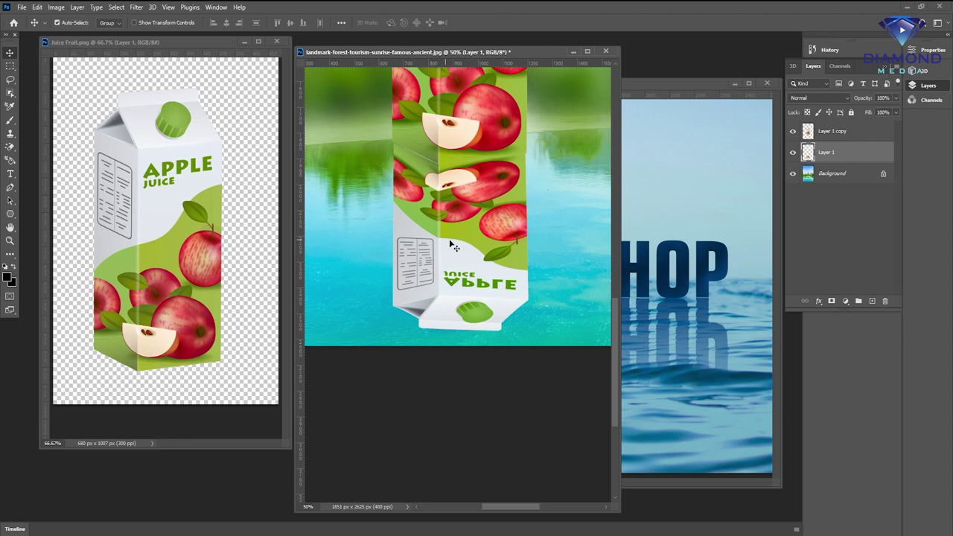
Step: Zoom to 25% and widen the forest document window to show the whole scene
{"action": "scroll", "coordinate": [483, 211], "scroll_direction": "down", "scroll_amount": 2}
{"action": "scroll", "coordinate": [483, 212], "scroll_direction": "down", "scroll_amount": 2}
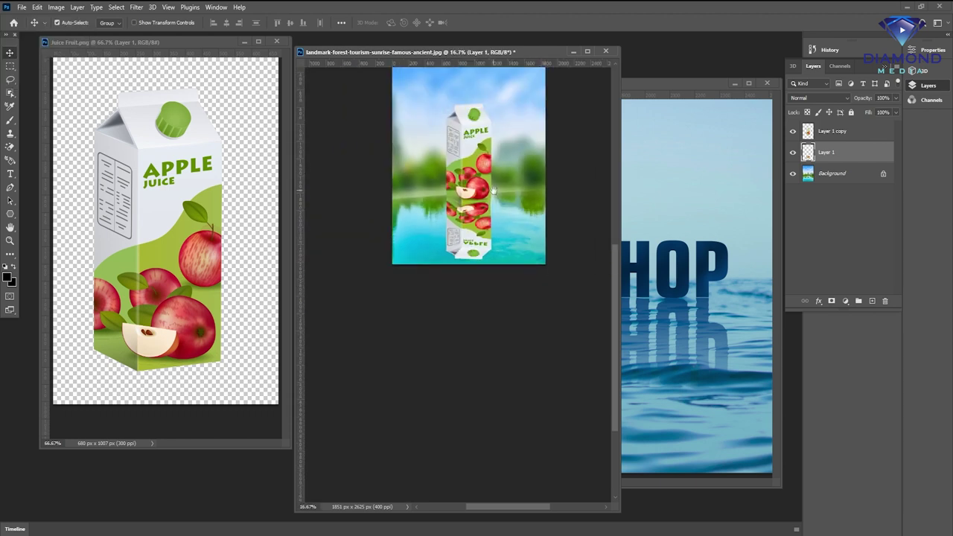
{"action": "left_click_drag", "start_coordinate": [513, 229], "coordinate": [513, 231]}
{"action": "left_click_drag", "start_coordinate": [463, 222], "coordinate": [453, 252]}
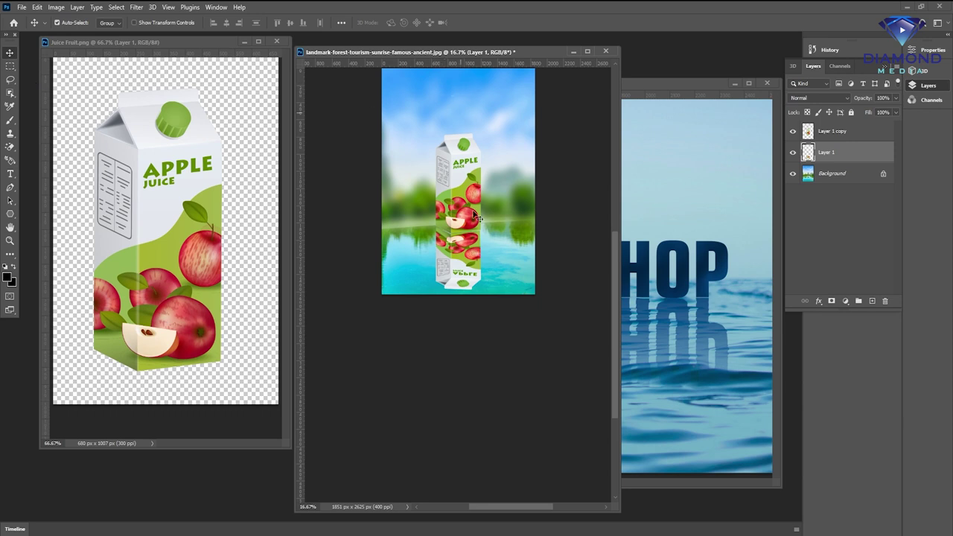
{"action": "scroll", "coordinate": [452, 239], "scroll_direction": "up", "scroll_amount": 1}
{"action": "left_click_drag", "start_coordinate": [469, 237], "coordinate": [463, 299]}
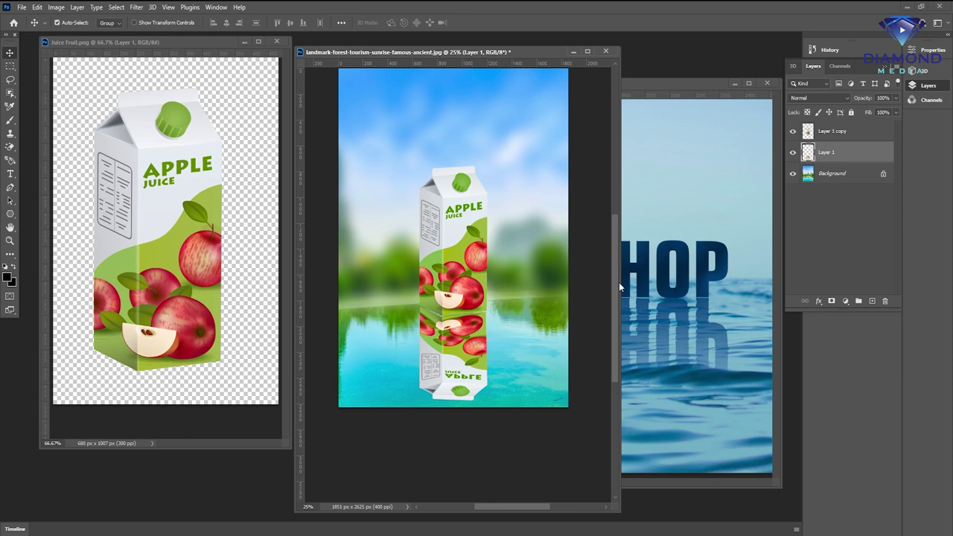
{"action": "left_click_drag", "start_coordinate": [618, 286], "coordinate": [674, 286]}
{"action": "left_click_drag", "start_coordinate": [525, 289], "coordinate": [520, 255]}
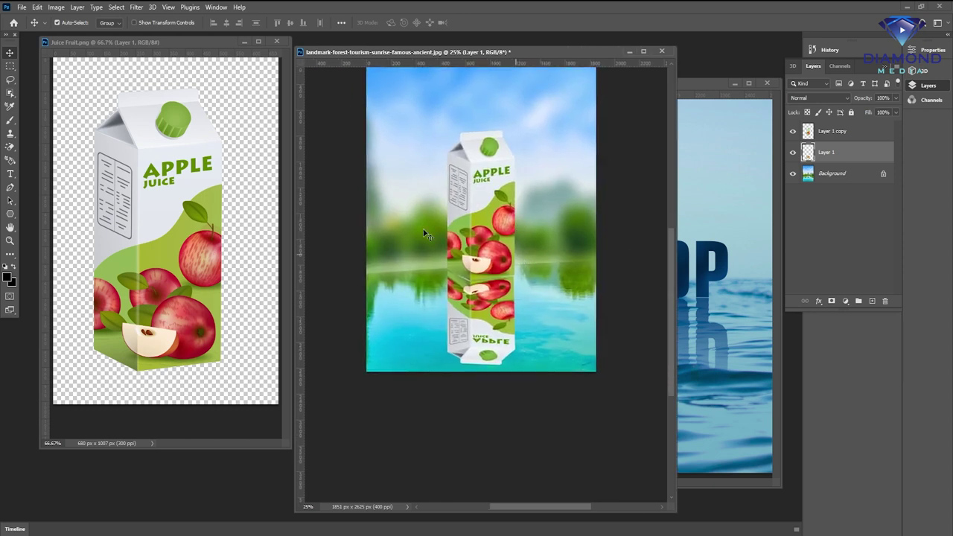
{"action": "left_click", "coordinate": [9, 67]}
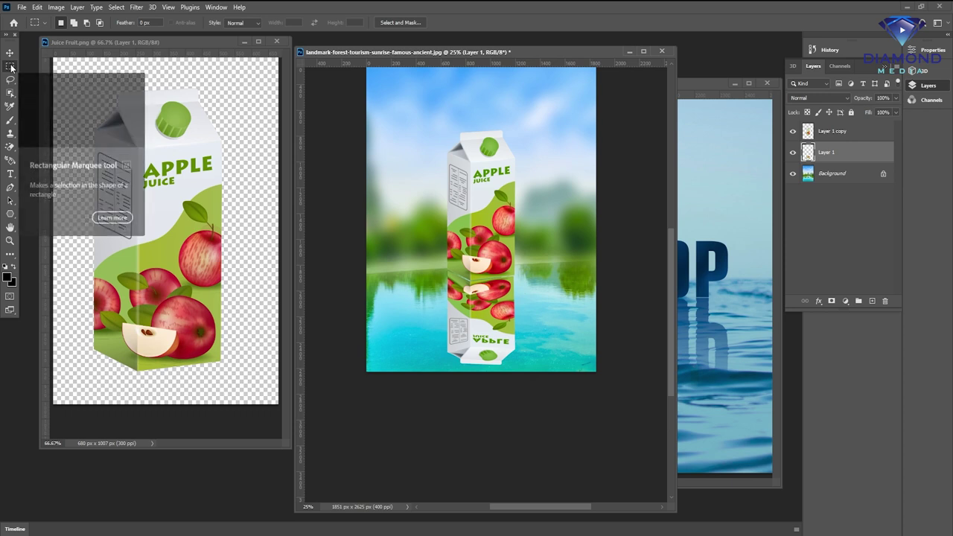
Step: Draw a rectangular marquee around the carton and the upper half of its reflection
{"action": "right_click", "coordinate": [11, 67]}
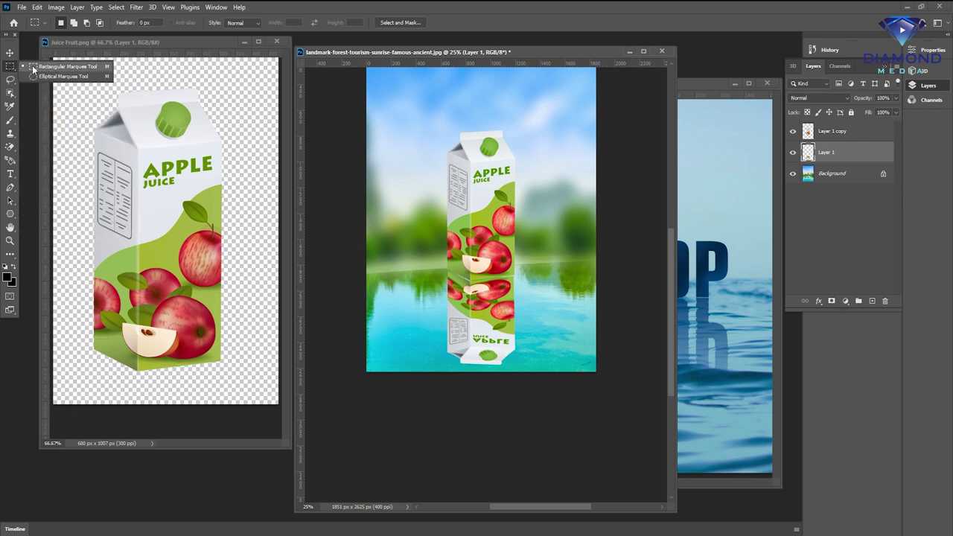
{"action": "left_click", "coordinate": [33, 67]}
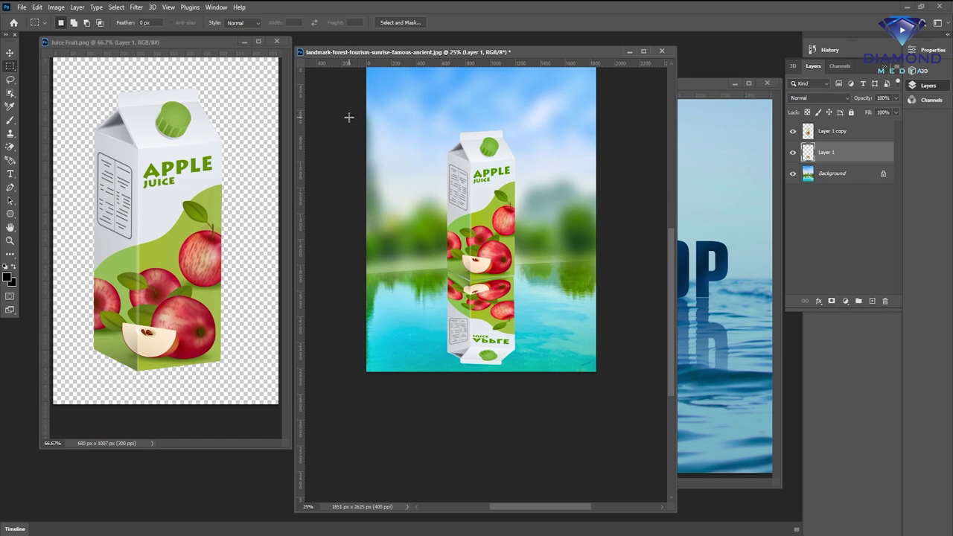
{"action": "left_click", "coordinate": [792, 153]}
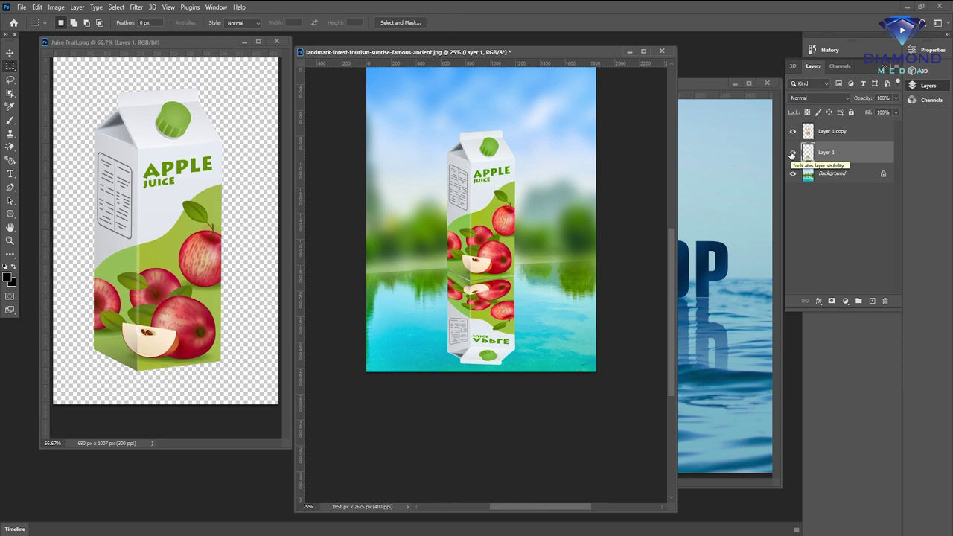
{"action": "left_click", "coordinate": [792, 152]}
{"action": "left_click_drag", "start_coordinate": [367, 132], "coordinate": [590, 315]}
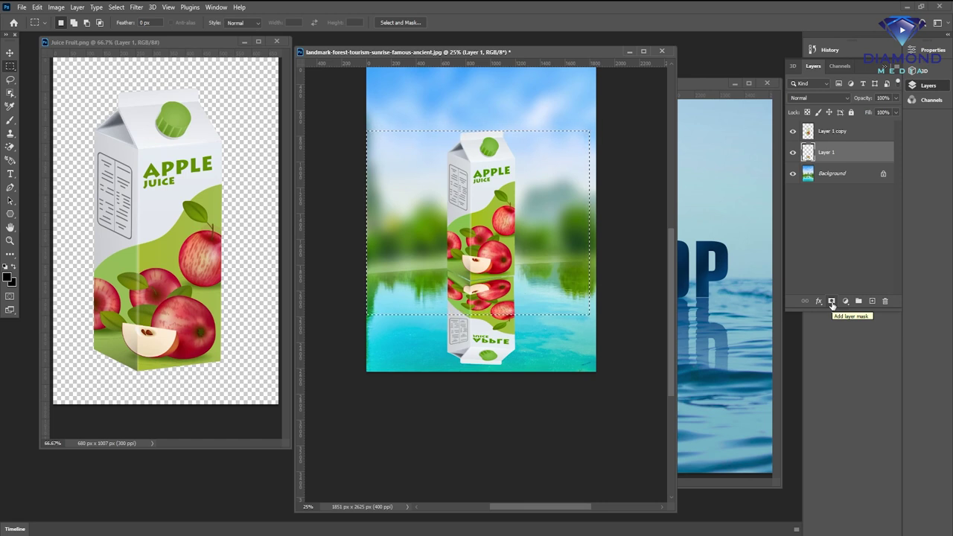
Step: Add a layer mask to Layer 1 with 162.5 px feather and 89% density
{"action": "left_click", "coordinate": [831, 301]}
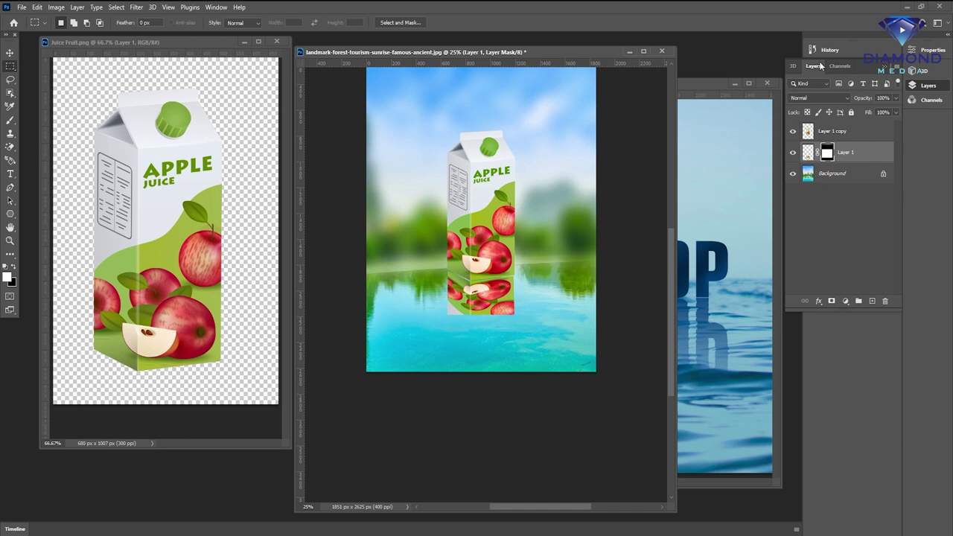
{"action": "left_click", "coordinate": [216, 8]}
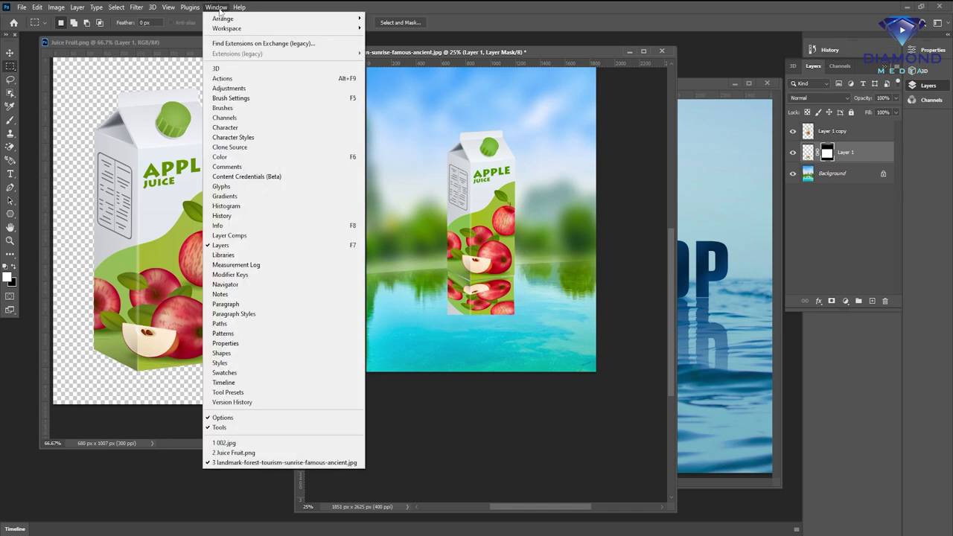
{"action": "left_click", "coordinate": [241, 343]}
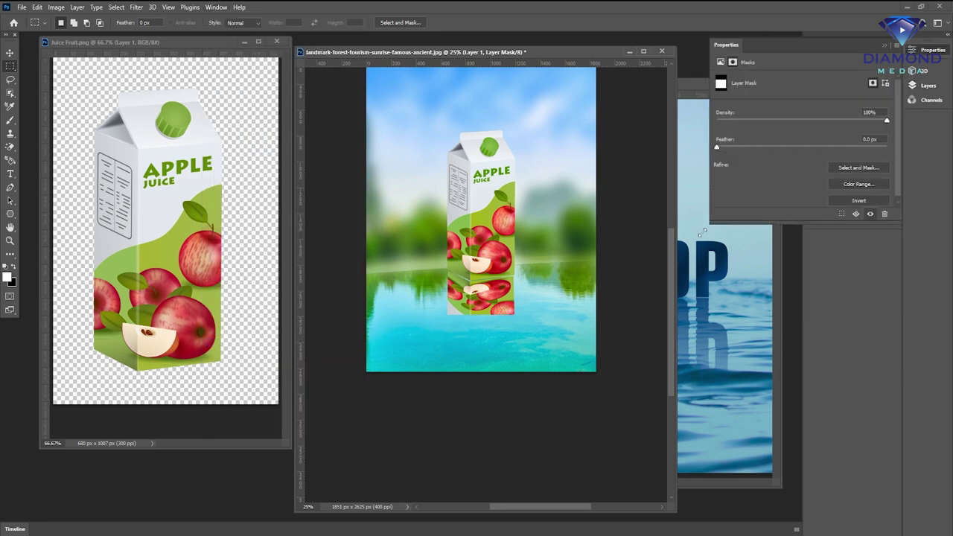
{"action": "left_click_drag", "start_coordinate": [771, 170], "coordinate": [682, 253]}
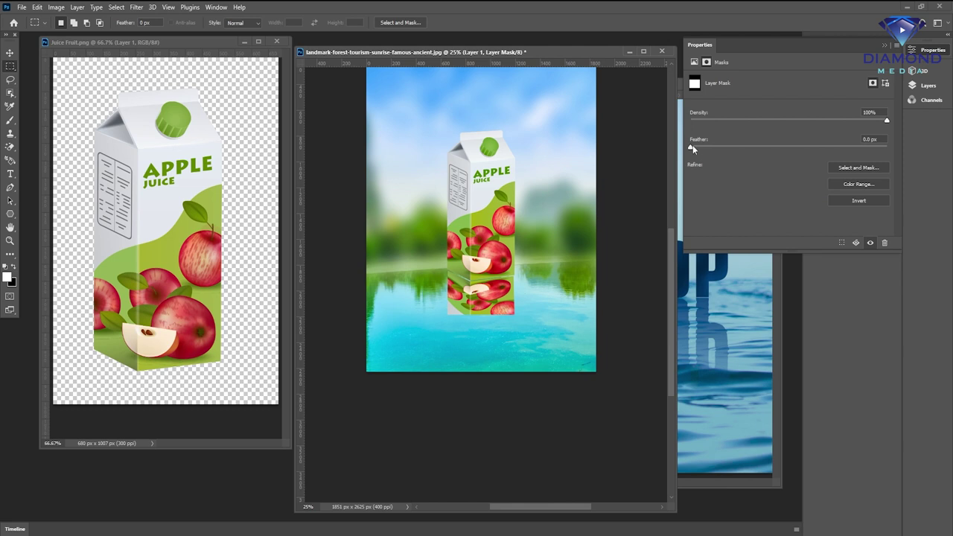
{"action": "left_click_drag", "start_coordinate": [690, 147], "coordinate": [839, 149]}
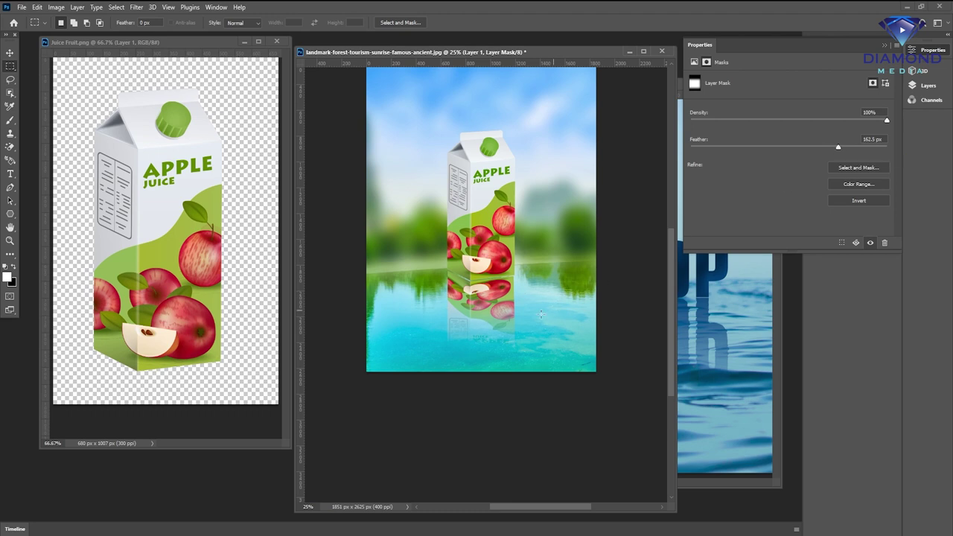
{"action": "left_click_drag", "start_coordinate": [883, 120], "coordinate": [845, 121]}
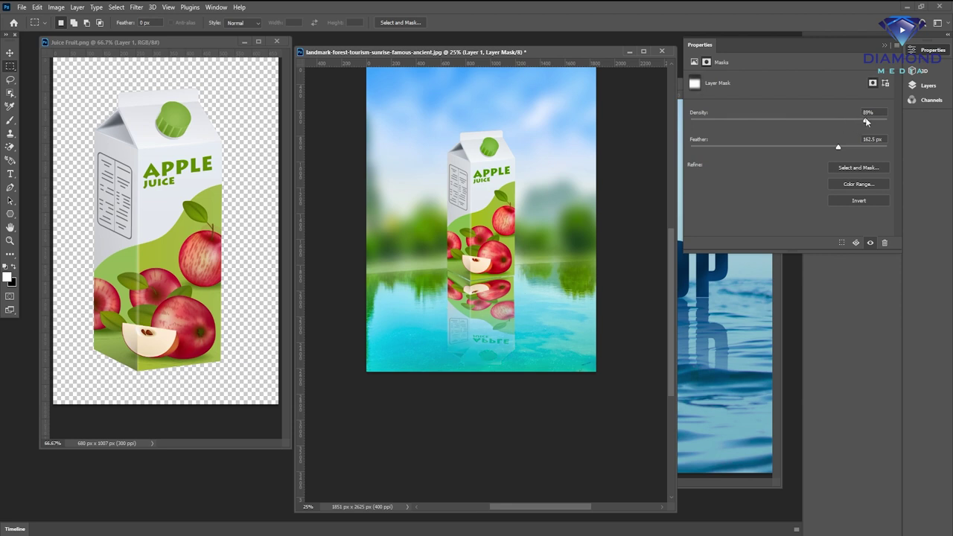
{"action": "left_click", "coordinate": [883, 46]}
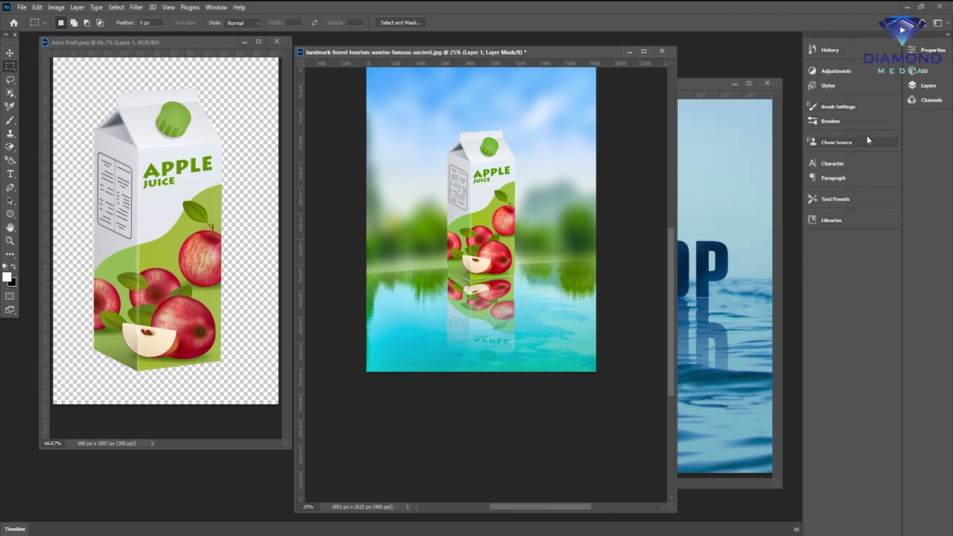
{"action": "left_click", "coordinate": [923, 86]}
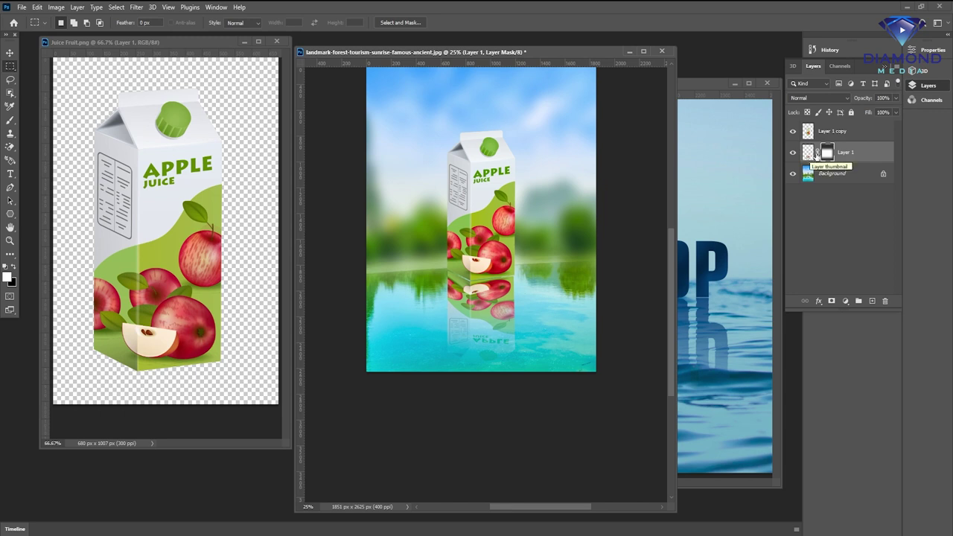
Step: Unlink Layer 1's mask, briefly disable it to compare, then restore and relink it
{"action": "left_click", "coordinate": [820, 153]}
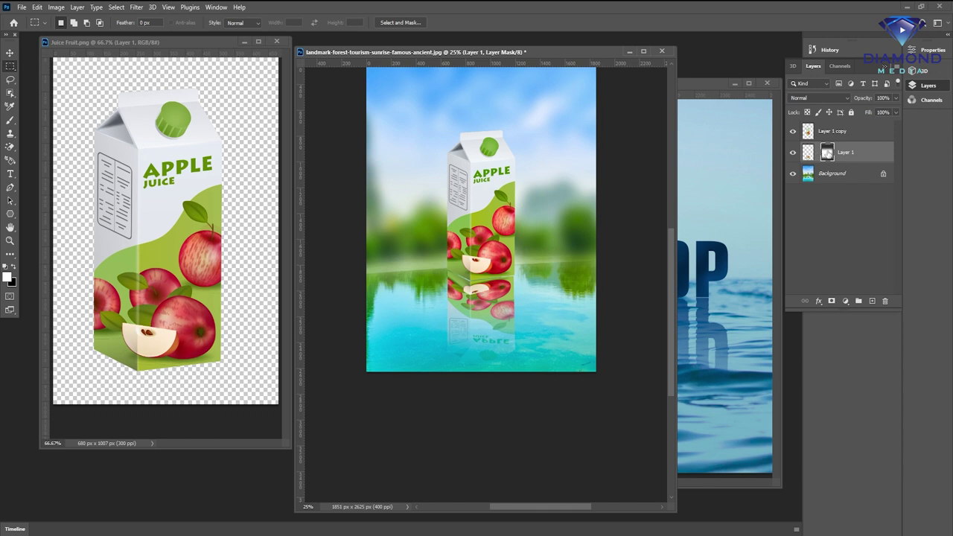
{"action": "key", "text": "Delete"}
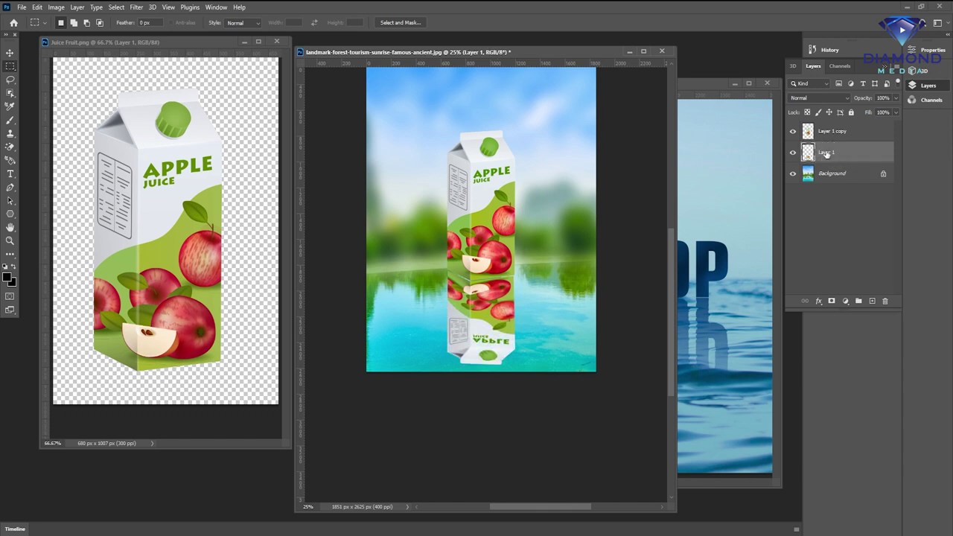
{"action": "key", "text": "ctrl+z"}
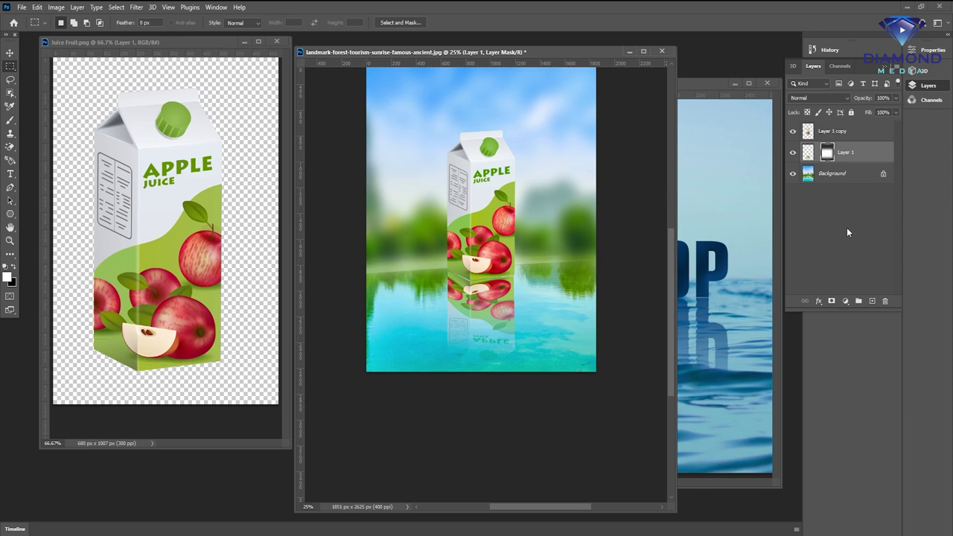
{"action": "left_click", "coordinate": [819, 152]}
Step: Switch editing between Layer 1's mask and its image, ending on the image pixels
{"action": "left_click", "coordinate": [807, 154]}
{"action": "left_click", "coordinate": [827, 153]}
{"action": "left_click", "coordinate": [808, 153]}
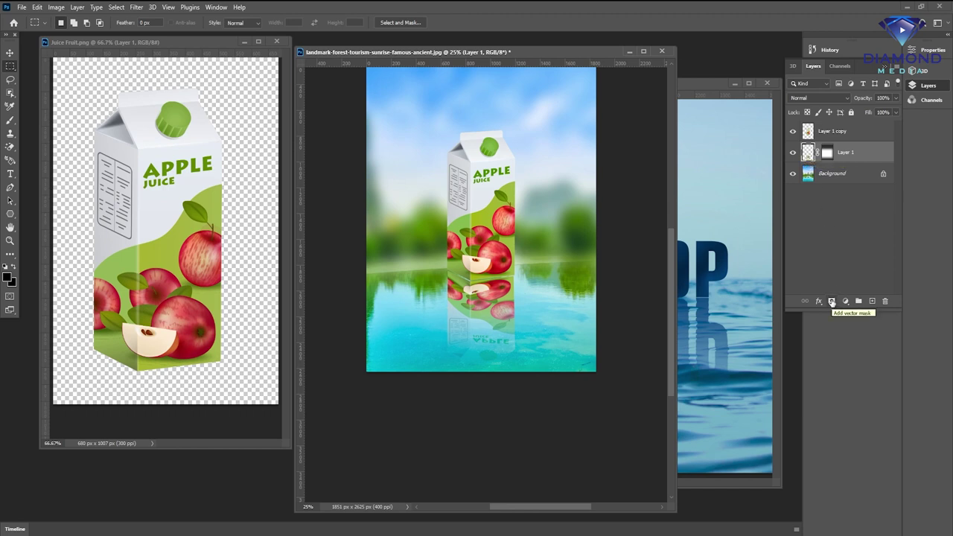
Step: Add a vector mask to Layer 1 and give the reflection an 8.6 px Gaussian Blur
{"action": "left_click", "coordinate": [831, 302]}
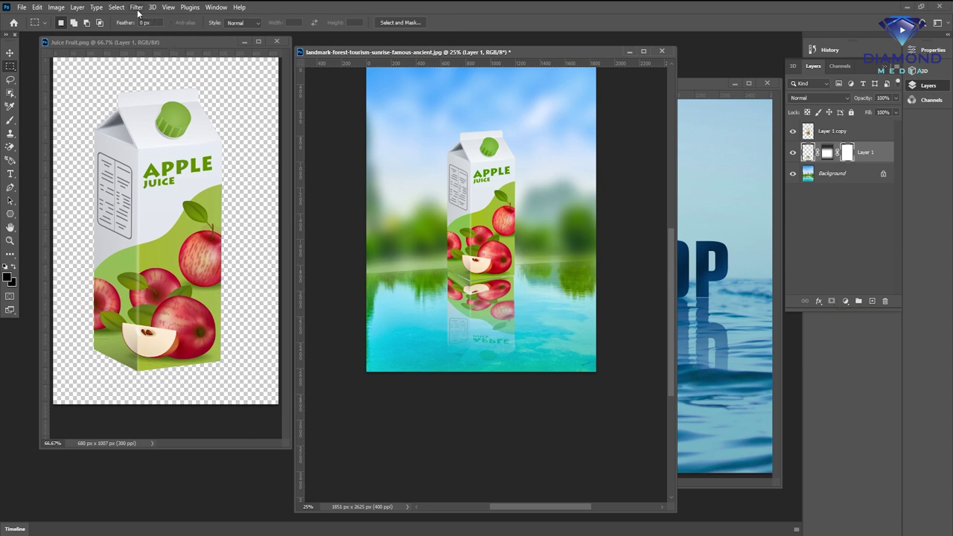
{"action": "left_click", "coordinate": [137, 8]}
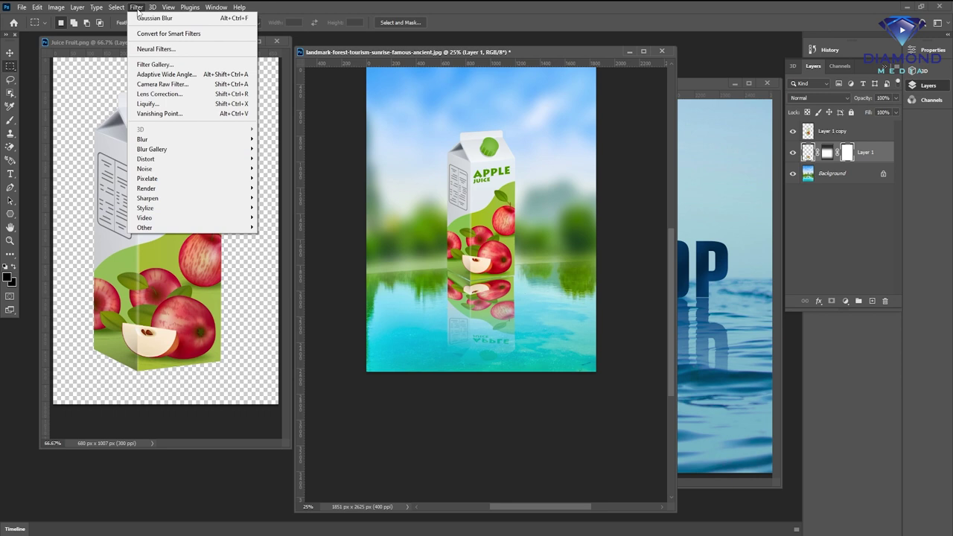
{"action": "mouse_move", "coordinate": [142, 139]}
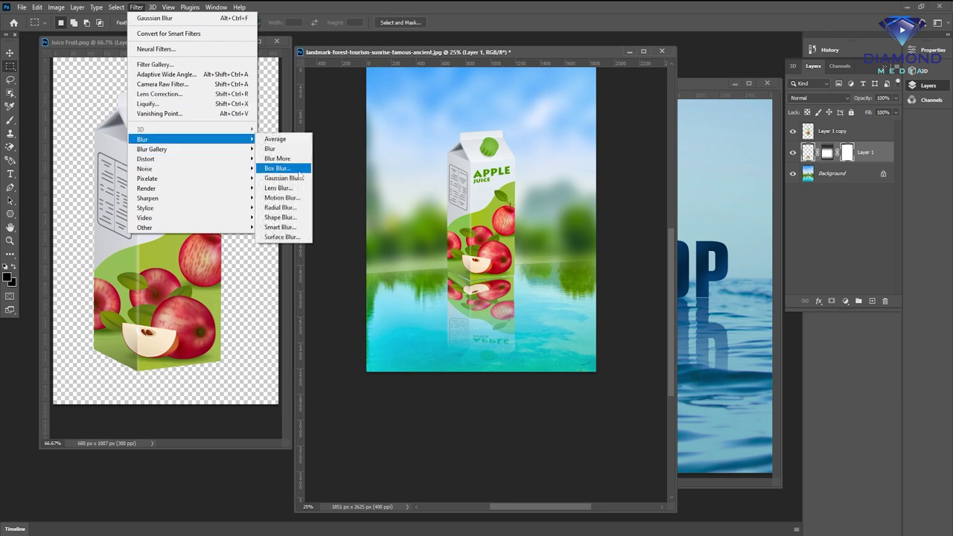
{"action": "left_click", "coordinate": [286, 178]}
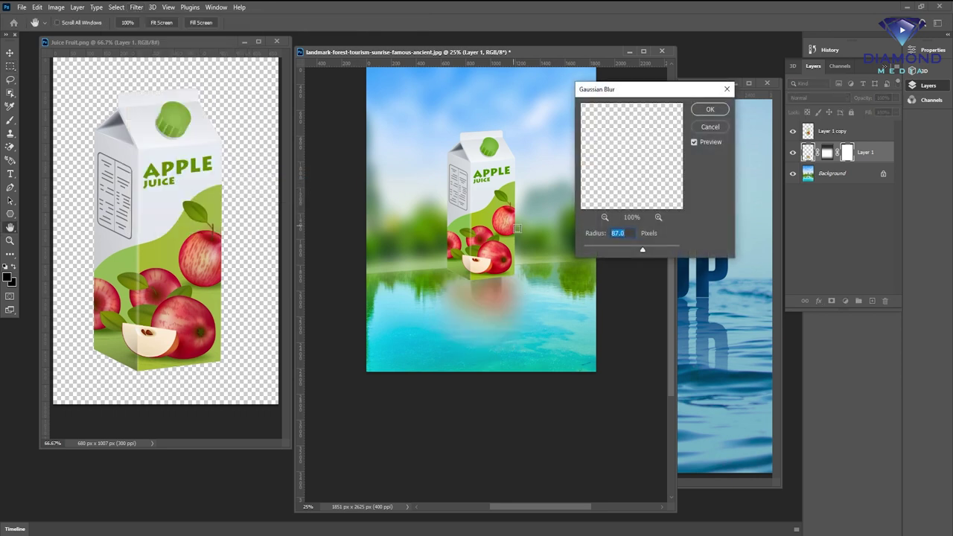
{"action": "left_click_drag", "start_coordinate": [642, 250], "coordinate": [600, 251]}
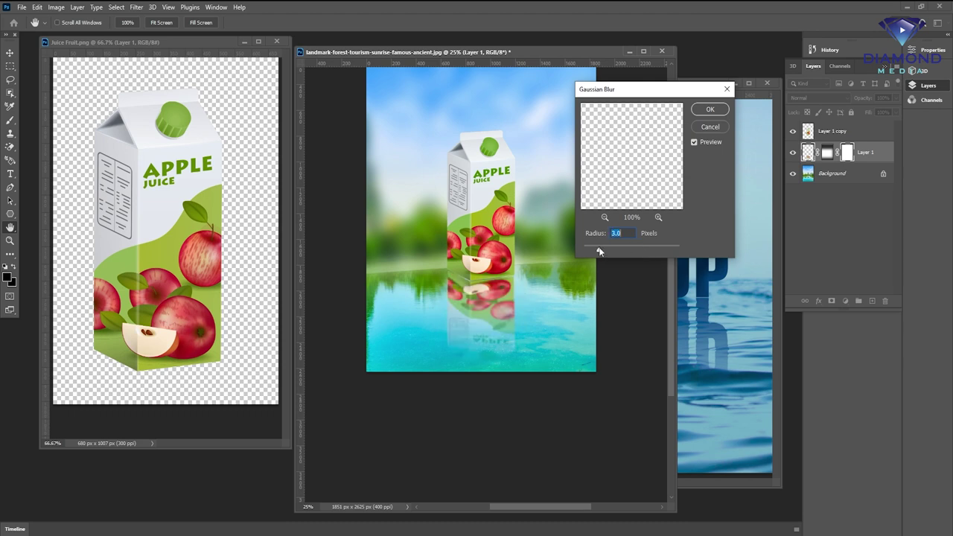
{"action": "left_click_drag", "start_coordinate": [607, 245], "coordinate": [617, 245]}
{"action": "left_click", "coordinate": [710, 110]}
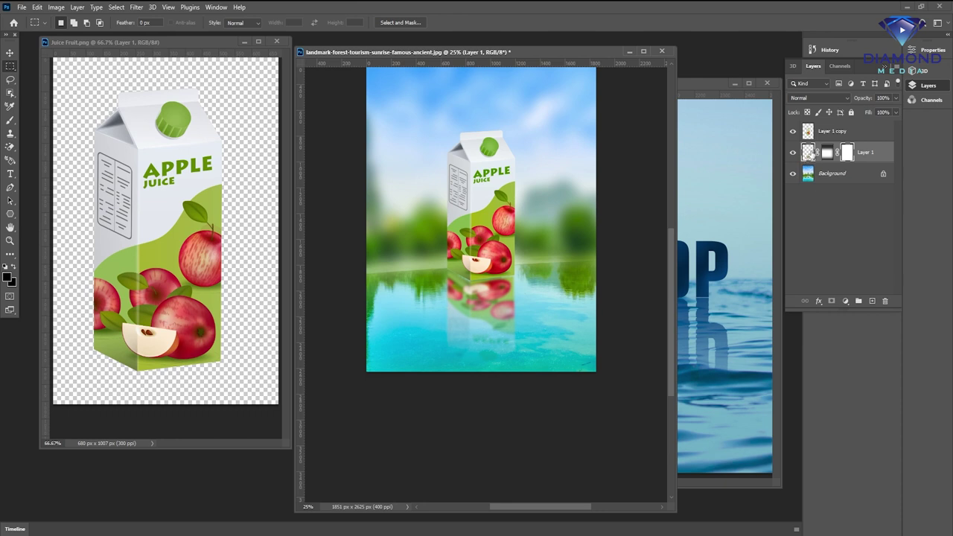
{"action": "left_click", "coordinate": [896, 98]}
Step: Lower the reflection layer to 74% opacity, zoom in, and open 001.jpg
{"action": "left_click_drag", "start_coordinate": [894, 108], "coordinate": [884, 114]}
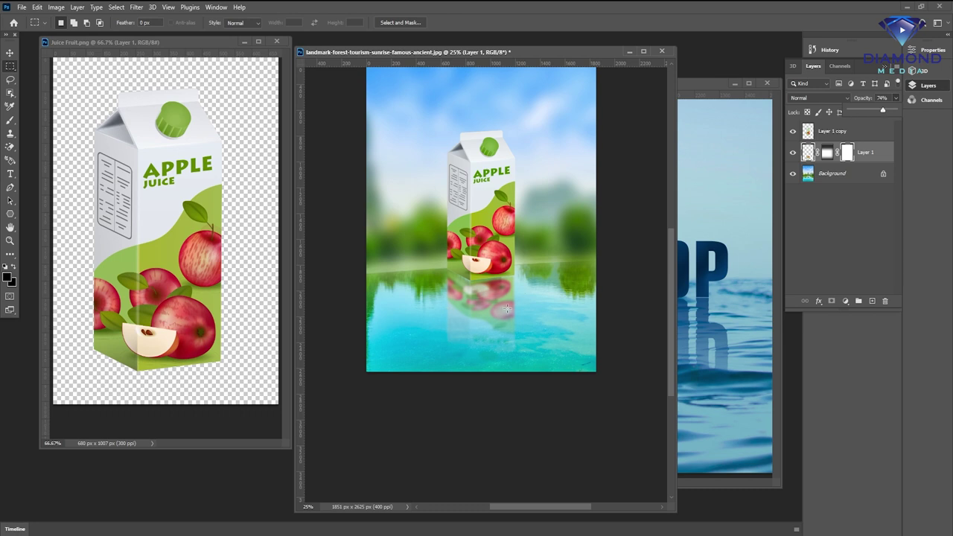
{"action": "key", "text": "ctrl+plus"}
{"action": "left_click_drag", "start_coordinate": [498, 256], "coordinate": [499, 273]}
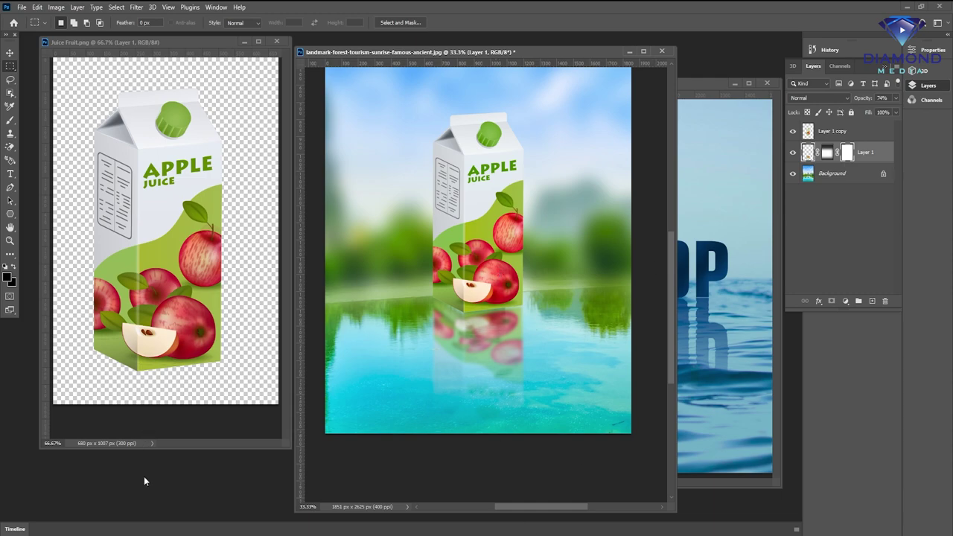
{"action": "key", "text": "ctrl+o"}
{"action": "double_click", "coordinate": [117, 88]}
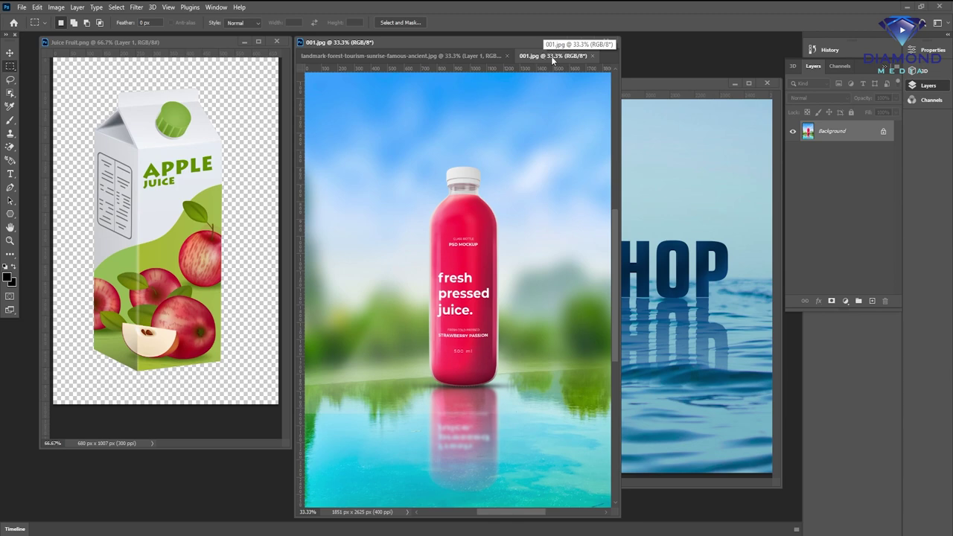
Step: Bring 002.jpg forward, close the Juice Fruit document, widen 002.jpg, and bring up the Open dialog
{"action": "left_click_drag", "start_coordinate": [639, 84], "coordinate": [523, 56]}
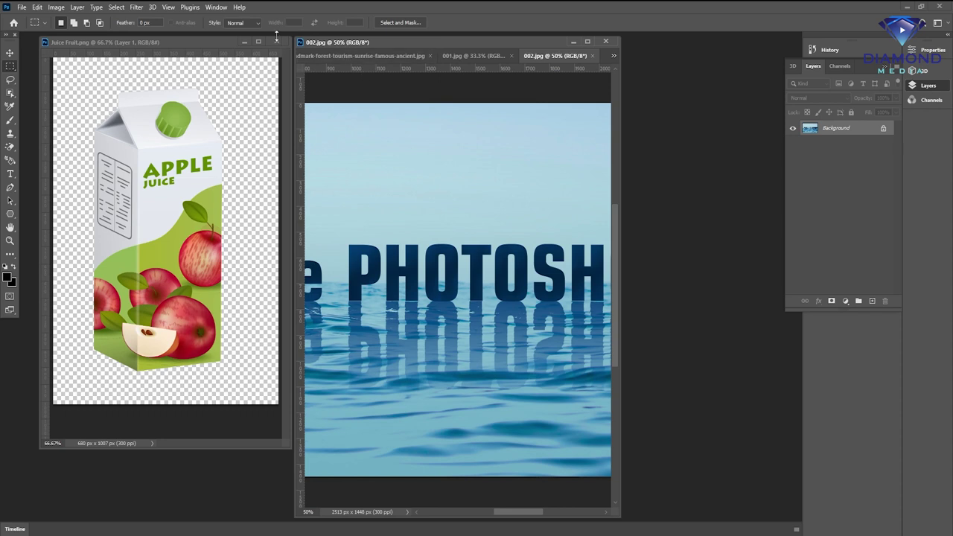
{"action": "left_click", "coordinate": [276, 41]}
{"action": "left_click_drag", "start_coordinate": [296, 232], "coordinate": [142, 212]}
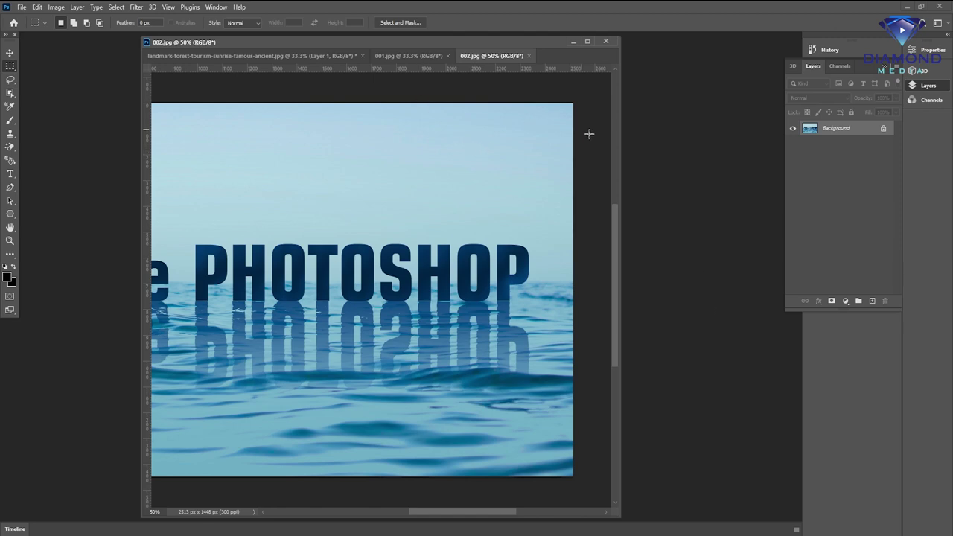
{"action": "key", "text": "ctrl+o"}
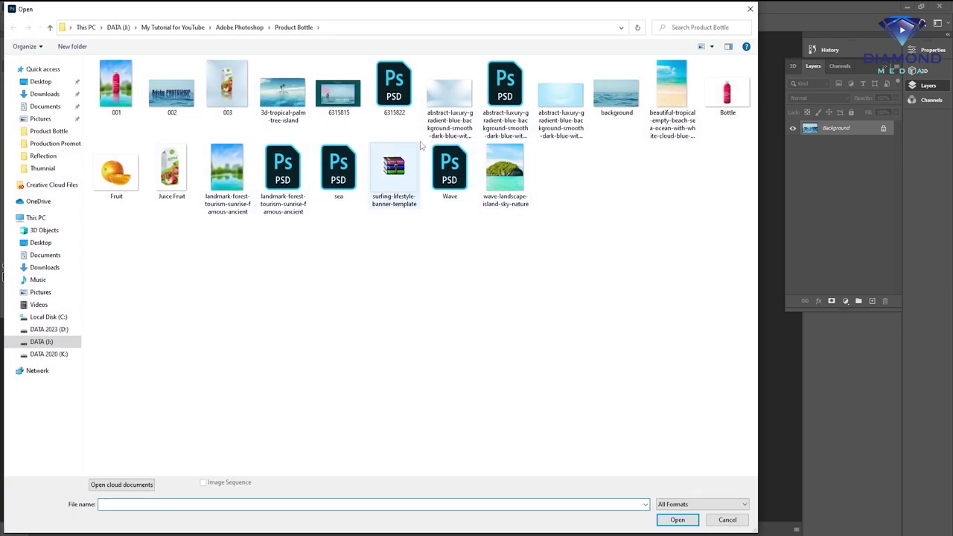
Step: Open background.jpg and add black Kh Baphnom PHOTOSHOP text, stretched wider above the horizon
{"action": "double_click", "coordinate": [615, 111]}
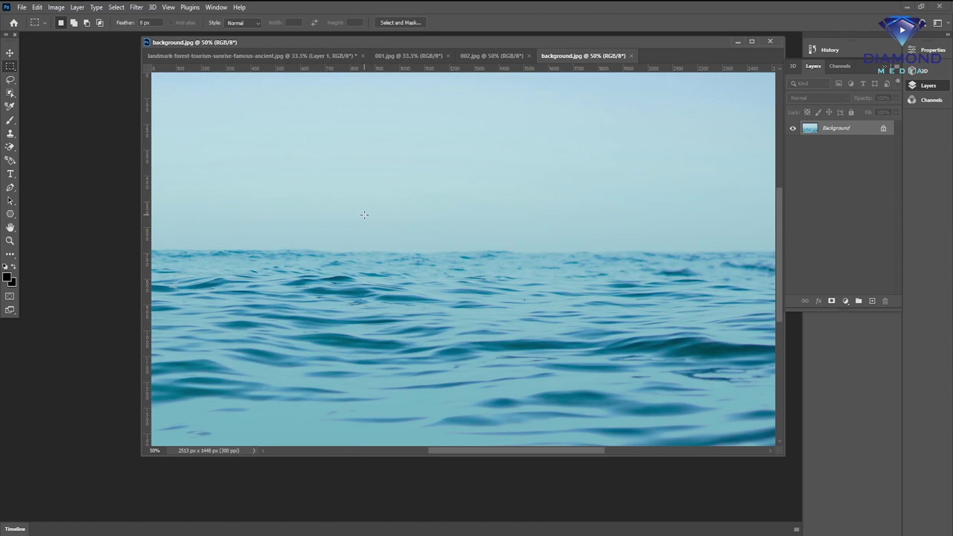
{"action": "left_click_drag", "start_coordinate": [500, 45], "coordinate": [417, 63]}
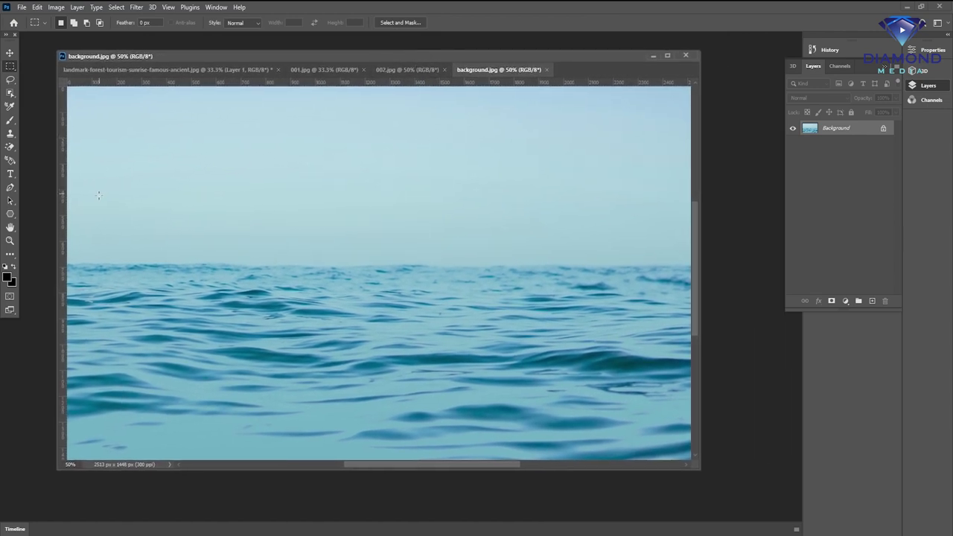
{"action": "left_click", "coordinate": [10, 174]}
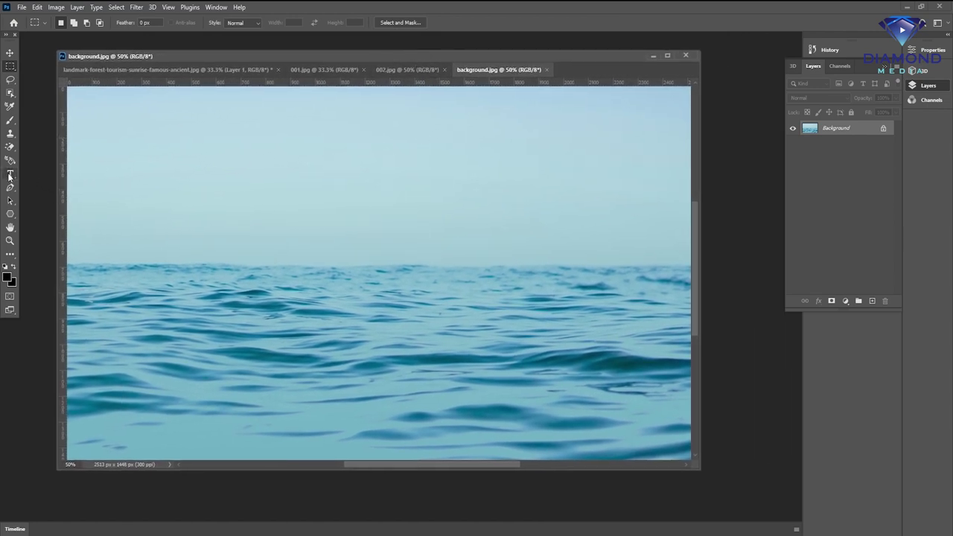
{"action": "left_click", "coordinate": [199, 313]}
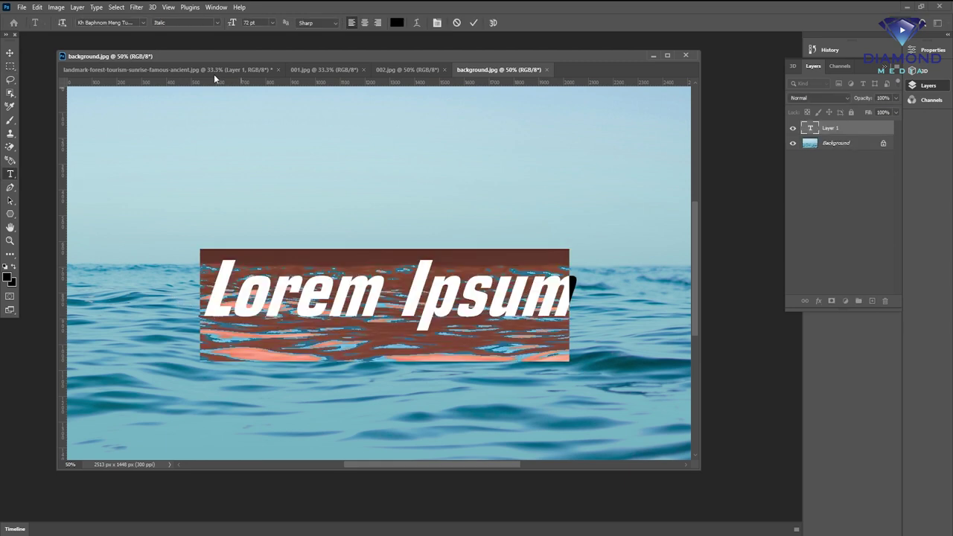
{"action": "left_click", "coordinate": [143, 23]}
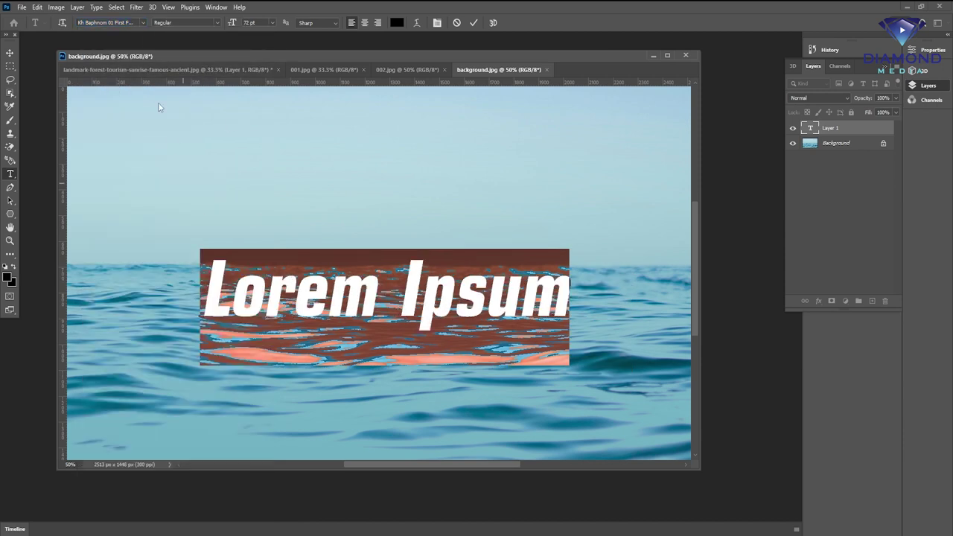
{"action": "left_click_drag", "start_coordinate": [548, 272], "coordinate": [561, 272]}
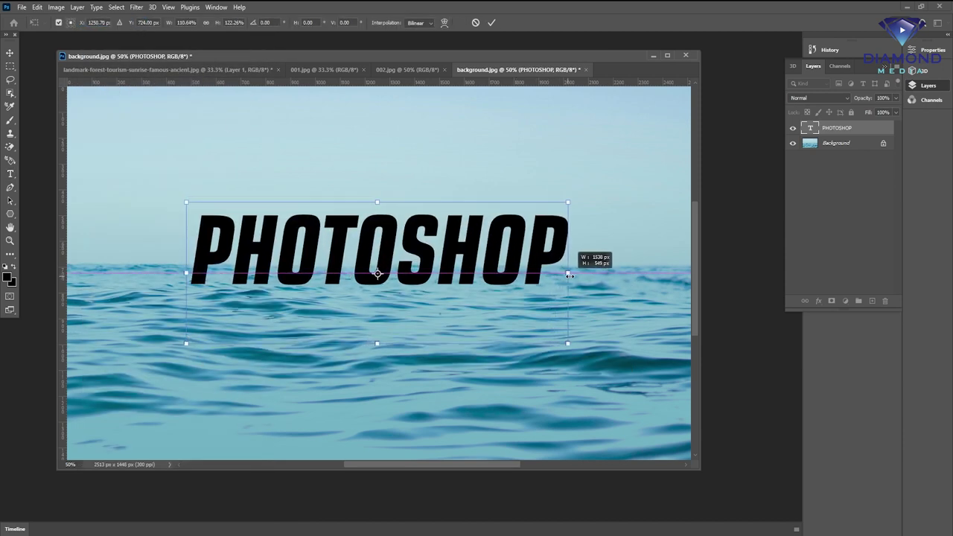
{"action": "key", "text": "Return"}
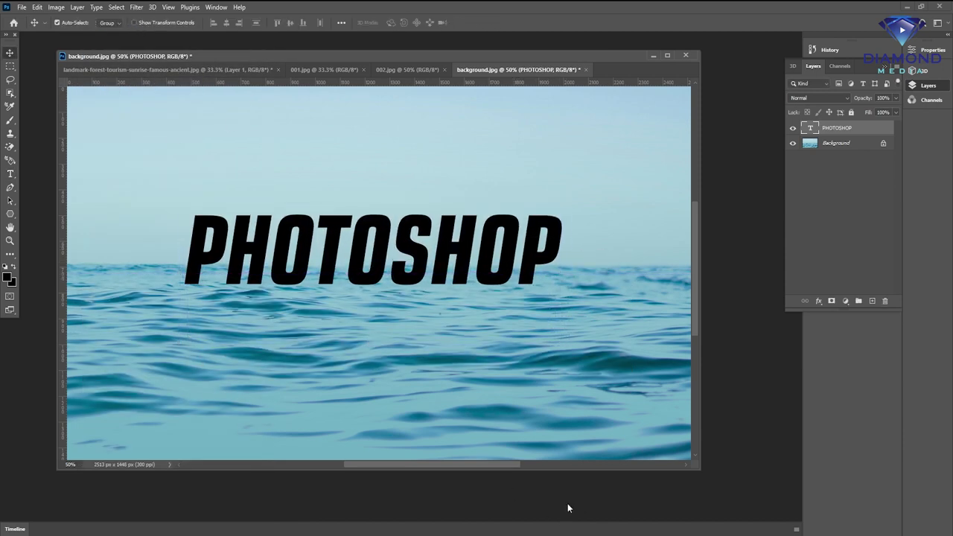
{"action": "left_click_drag", "start_coordinate": [551, 469], "coordinate": [553, 494]}
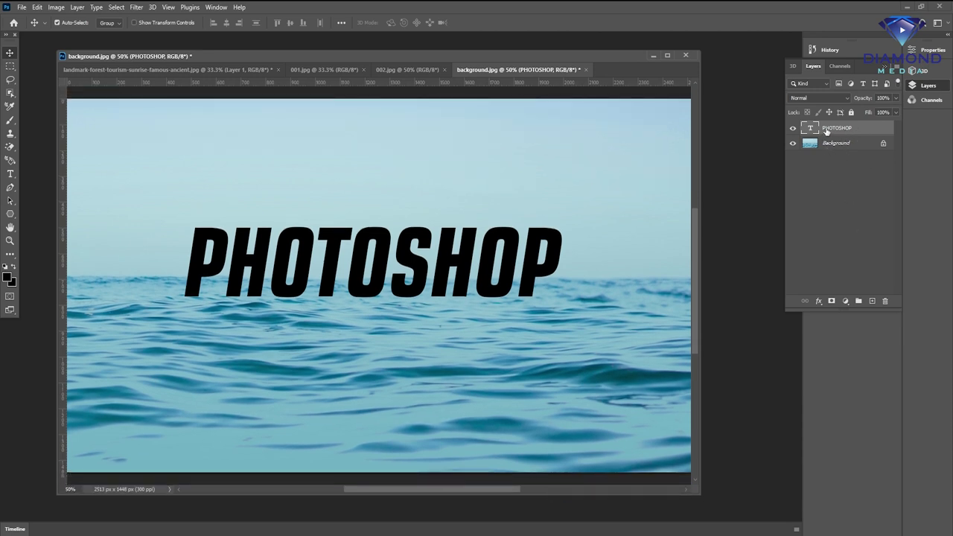
Step: Duplicate the PHOTOSHOP text layer and flip the original vertically with Free Transform
{"action": "left_click_drag", "start_coordinate": [836, 128], "coordinate": [873, 300]}
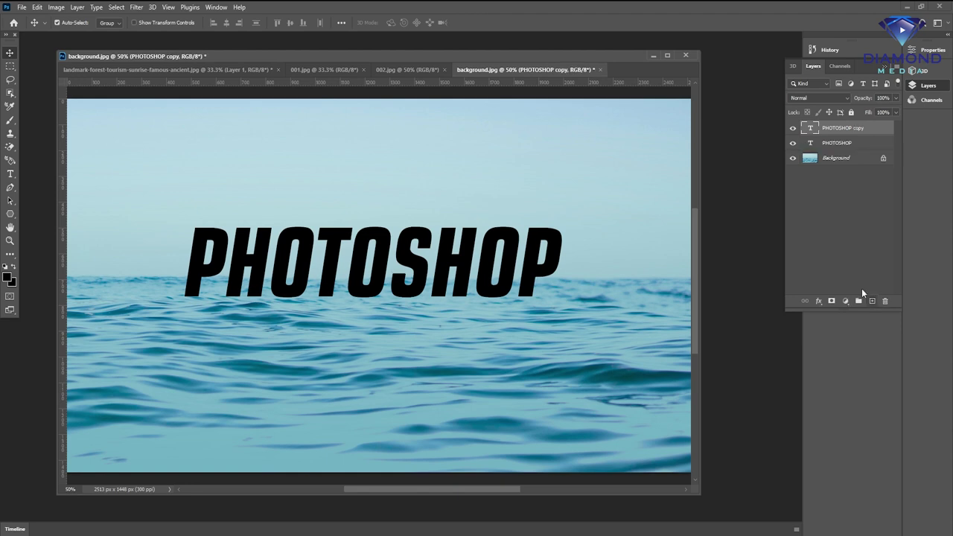
{"action": "left_click", "coordinate": [816, 148]}
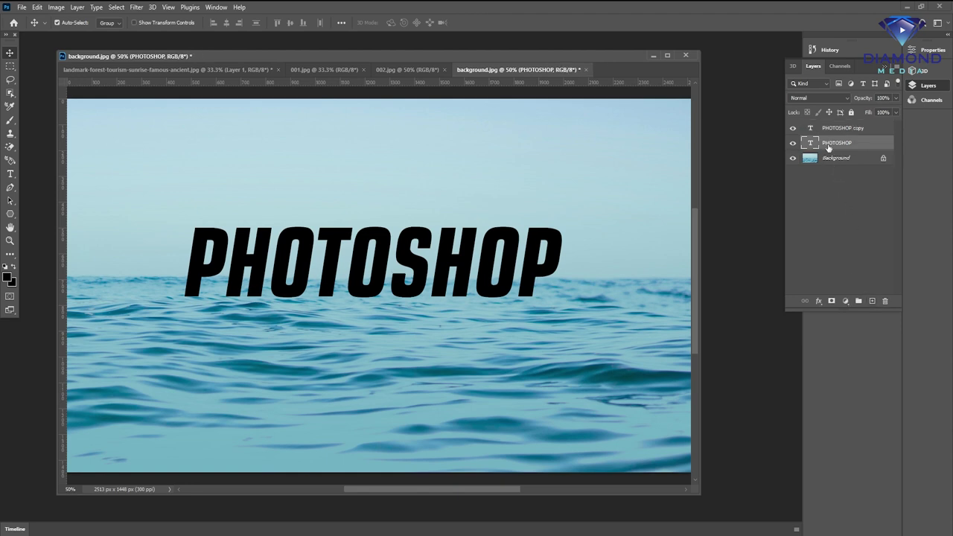
{"action": "left_click", "coordinate": [37, 7]}
{"action": "left_click", "coordinate": [74, 233]}
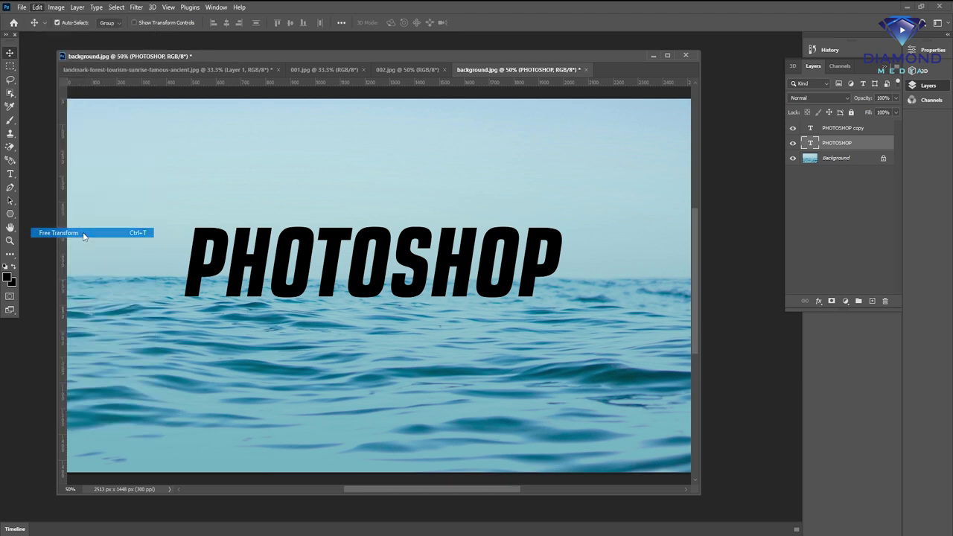
{"action": "right_click", "coordinate": [362, 247]}
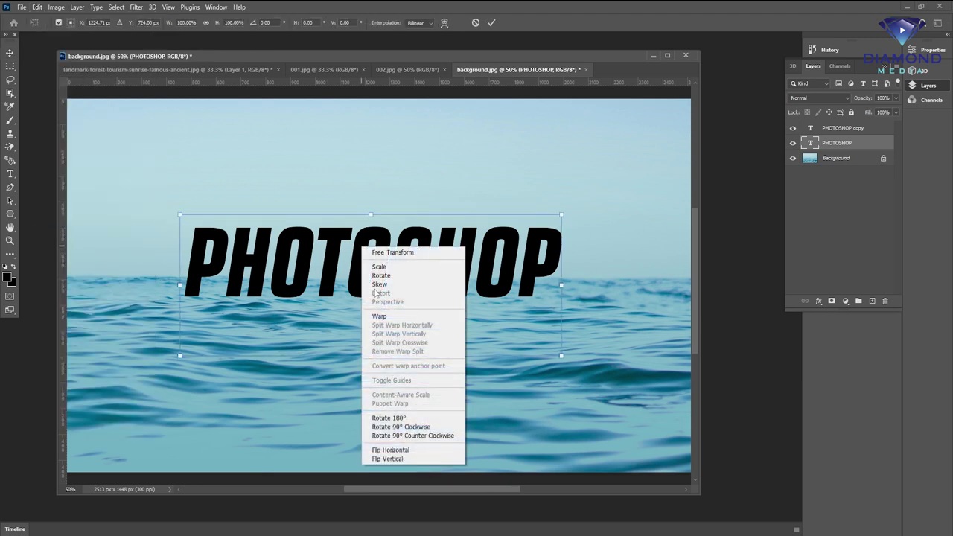
{"action": "left_click", "coordinate": [387, 459]}
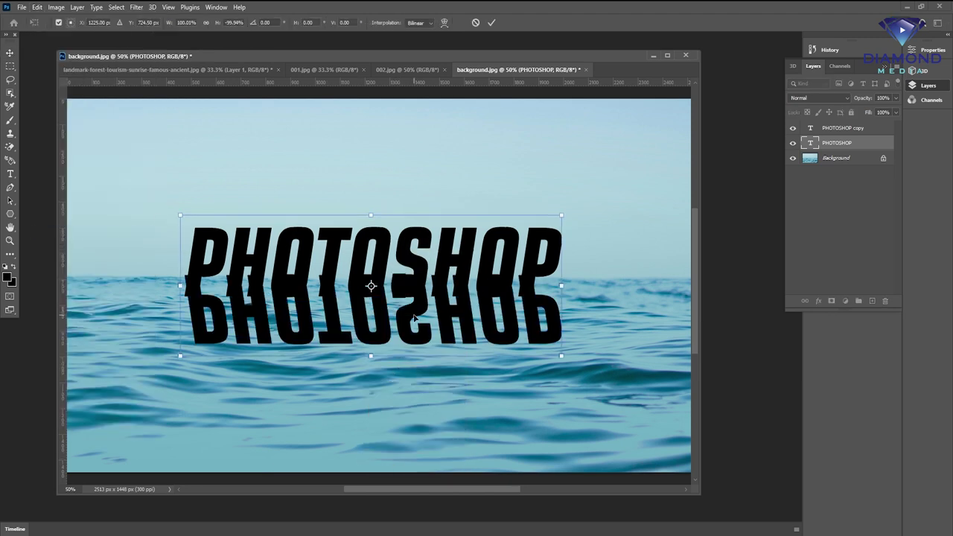
Step: Place the flipped text directly beneath the original, stretch it taller, and apply
{"action": "left_click_drag", "start_coordinate": [414, 316], "coordinate": [414, 340]}
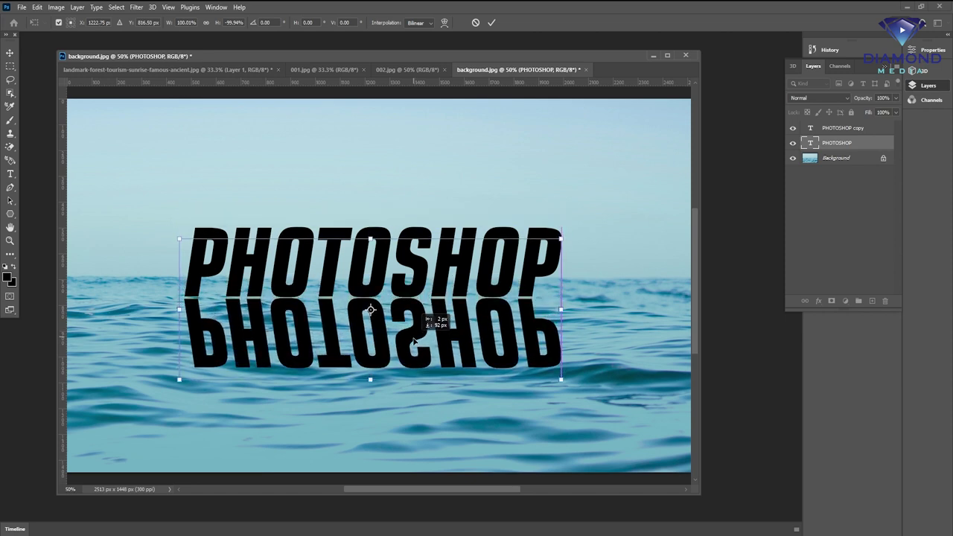
{"action": "left_click_drag", "start_coordinate": [413, 340], "coordinate": [415, 338]}
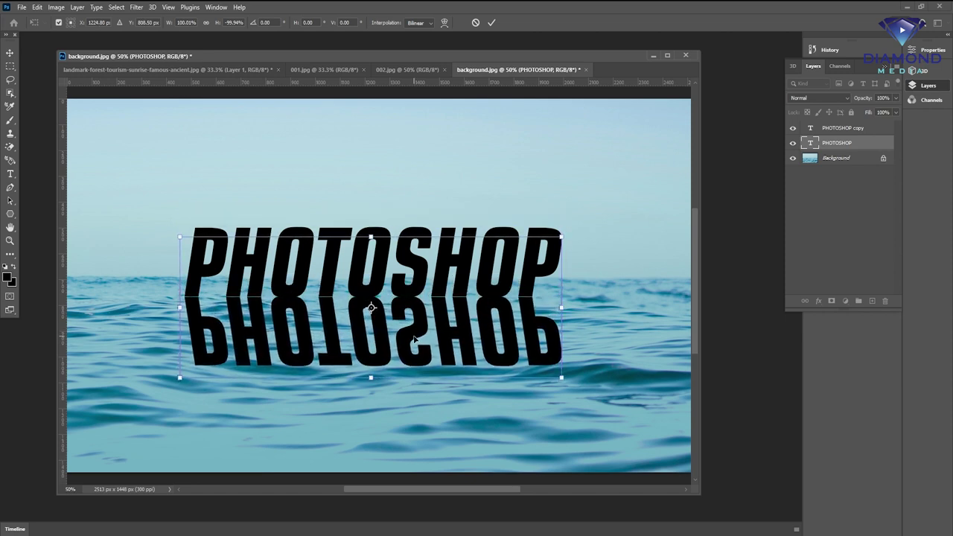
{"action": "key", "text": "Down"}
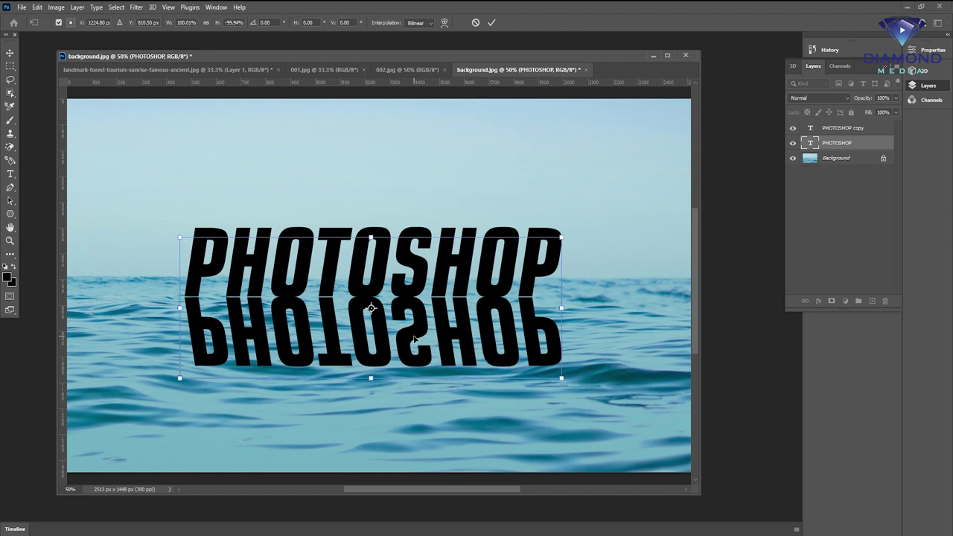
{"action": "left_click_drag", "start_coordinate": [371, 378], "coordinate": [370, 434]}
{"action": "left_click_drag", "start_coordinate": [397, 341], "coordinate": [397, 318]}
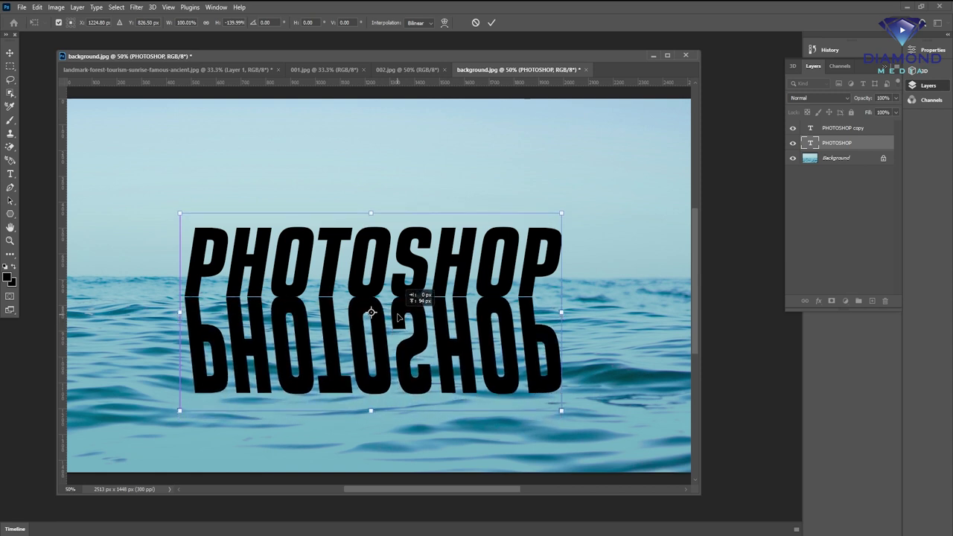
{"action": "key", "text": "Return"}
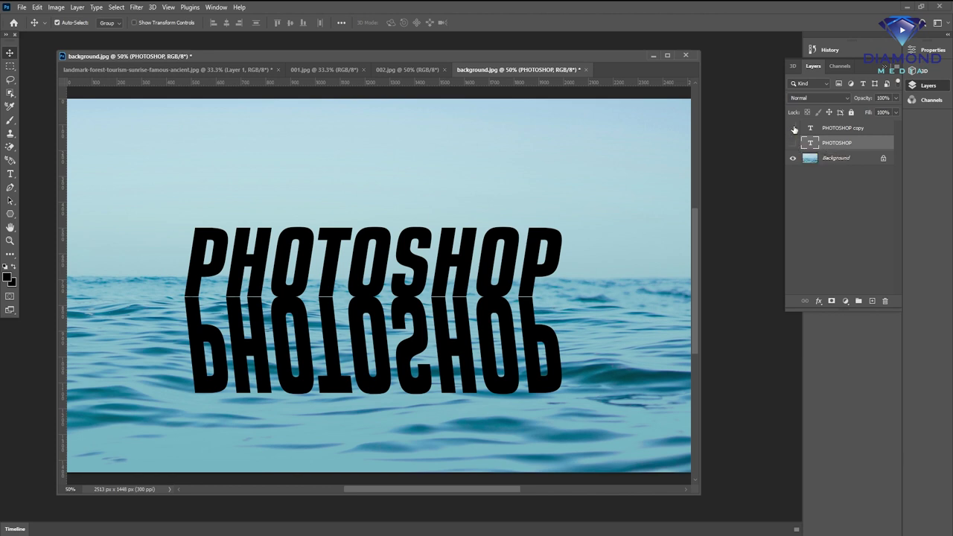
Step: Hide both text layers, select the Background layer, and choose Save As on this computer
{"action": "left_click", "coordinate": [792, 158], "text": "alt"}
{"action": "left_click", "coordinate": [843, 163]}
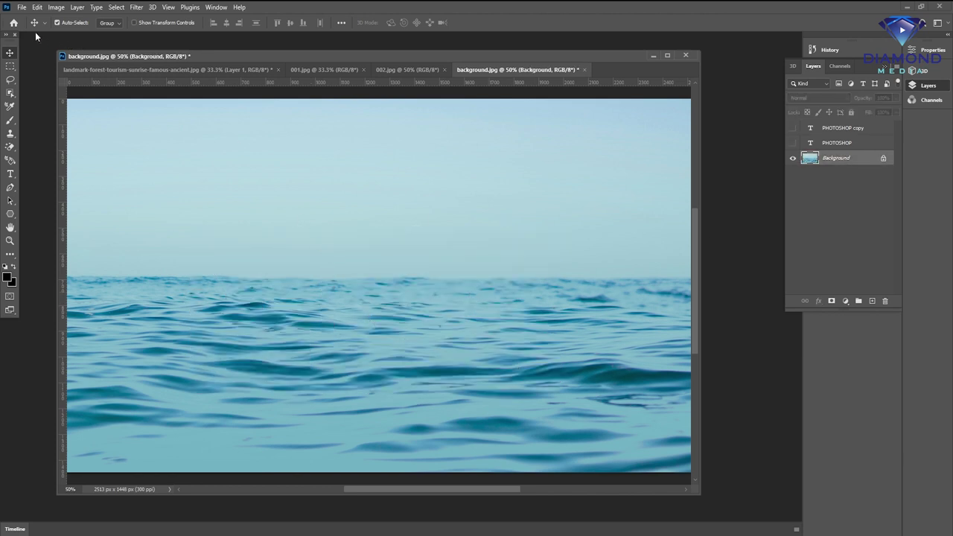
{"action": "left_click", "coordinate": [21, 7]}
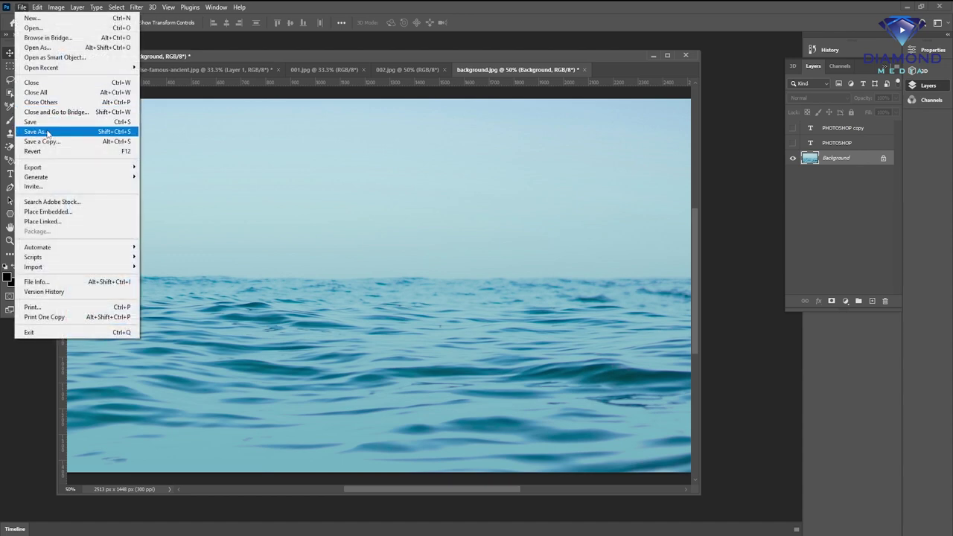
{"action": "left_click", "coordinate": [48, 133]}
{"action": "left_click", "coordinate": [540, 406]}
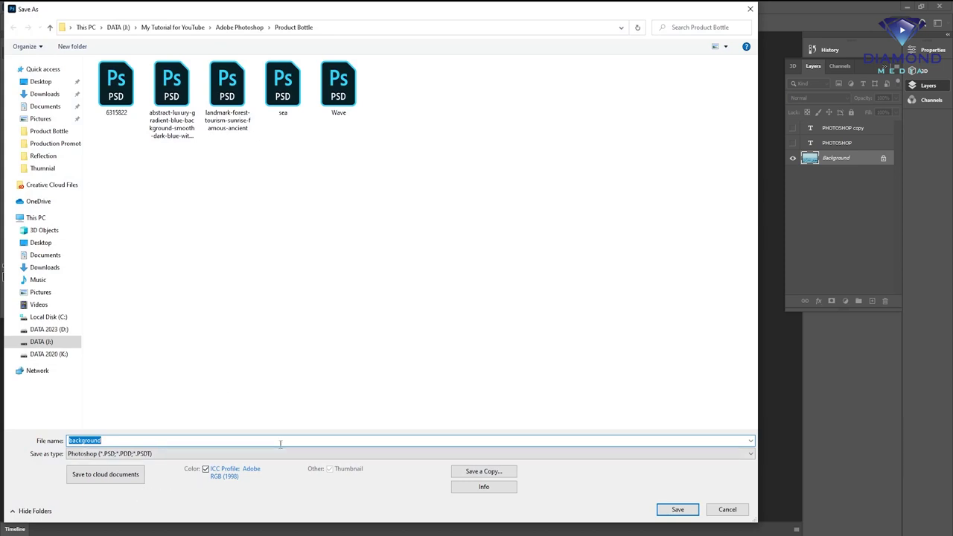
Step: Save the file as SEA 02.psd and show both PHOTOSHOP text layers again
{"action": "type", "text": "SEAV"}
{"action": "key", "text": "BackSpace"}
{"action": "type", "text": "02"}
{"action": "left_click", "coordinate": [677, 510]}
{"action": "left_click", "coordinate": [585, 164]}
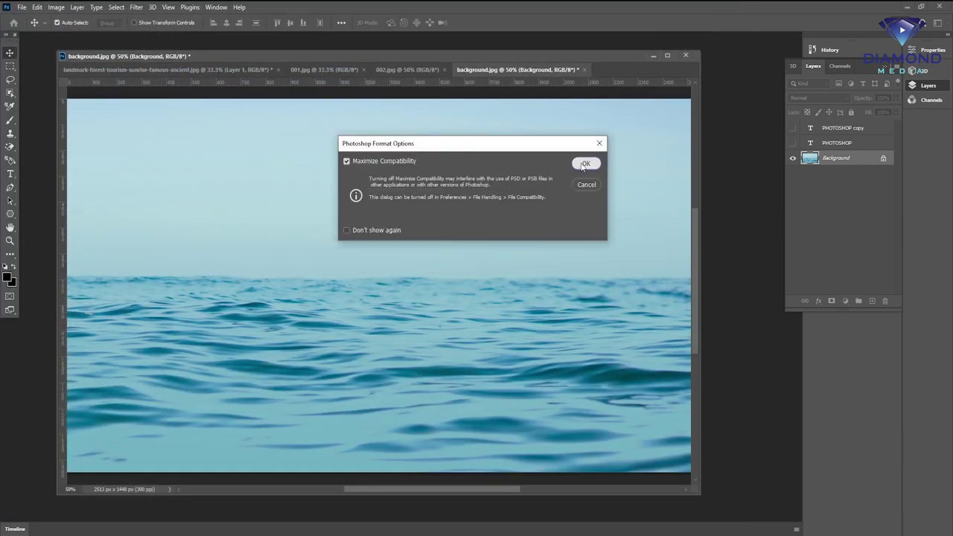
{"action": "left_click_drag", "start_coordinate": [793, 143], "coordinate": [793, 128]}
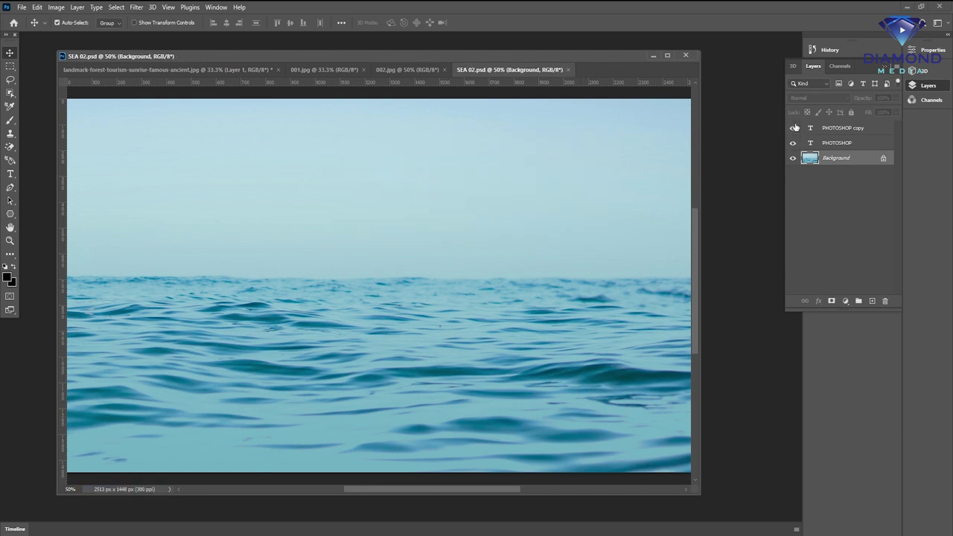
Step: Convert the flipped PHOTOSHOP layer to a smart object and bring up the Displace filter
{"action": "left_click", "coordinate": [836, 145]}
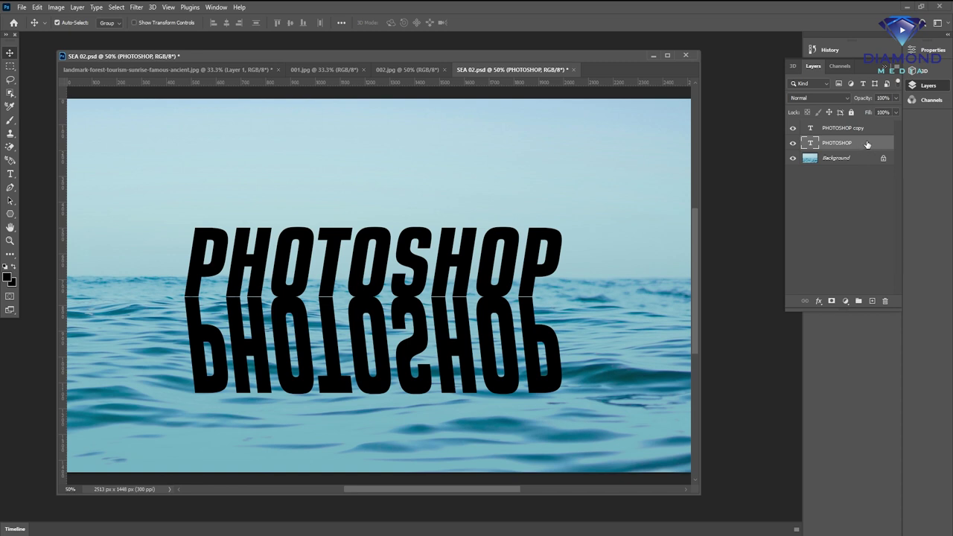
{"action": "right_click", "coordinate": [868, 143]}
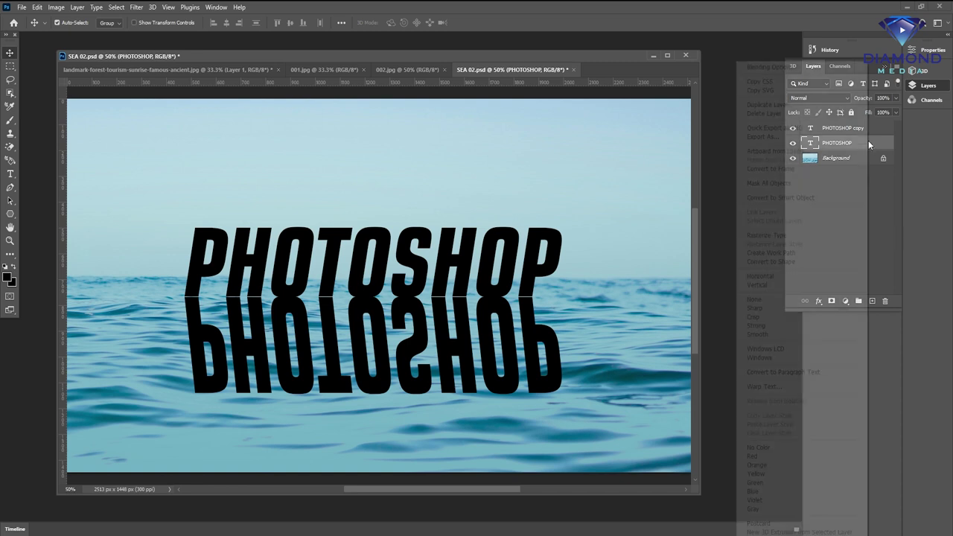
{"action": "left_click", "coordinate": [770, 198]}
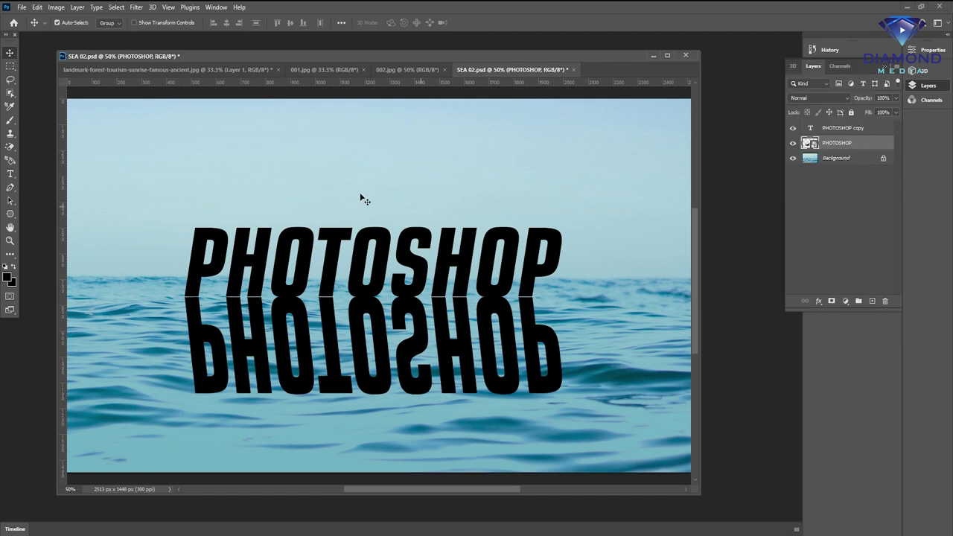
{"action": "left_click", "coordinate": [135, 8]}
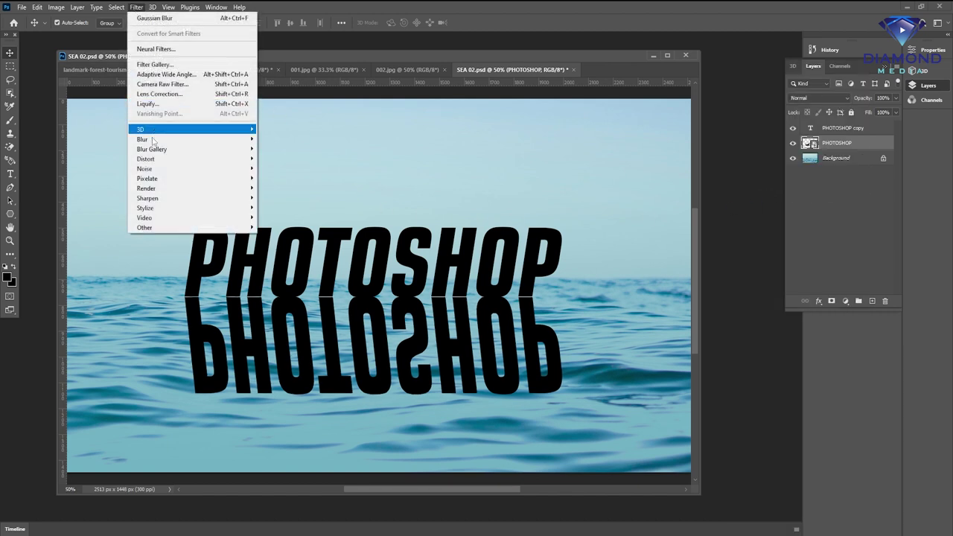
{"action": "mouse_move", "coordinate": [146, 159]}
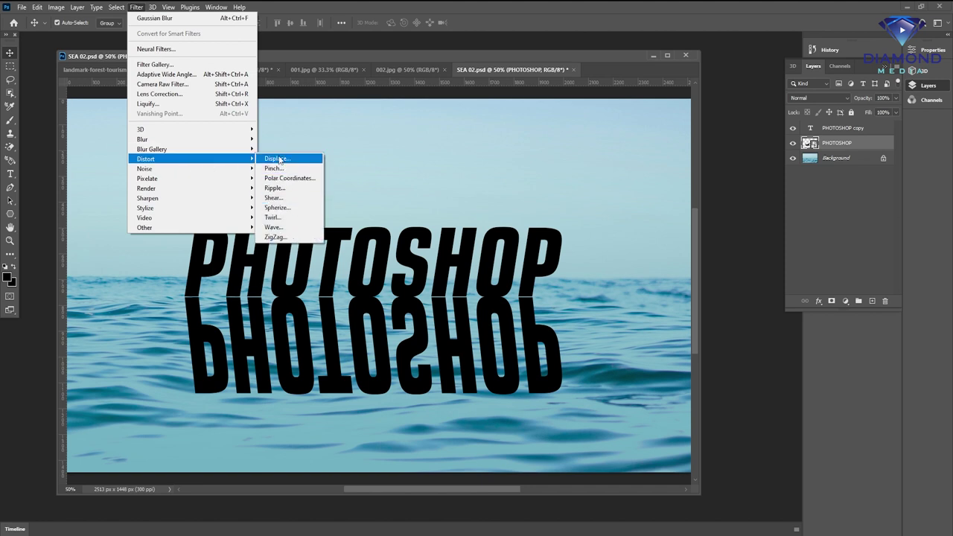
{"action": "left_click", "coordinate": [275, 159]}
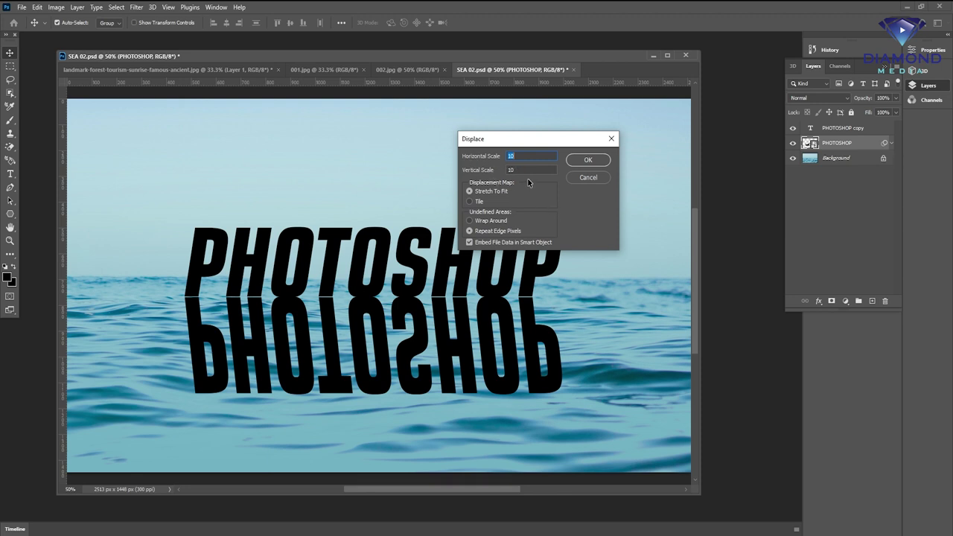
Step: Apply Displace at scale 10 to the reflection, using SEA 02.psd as the displacement map
{"action": "left_click", "coordinate": [590, 162]}
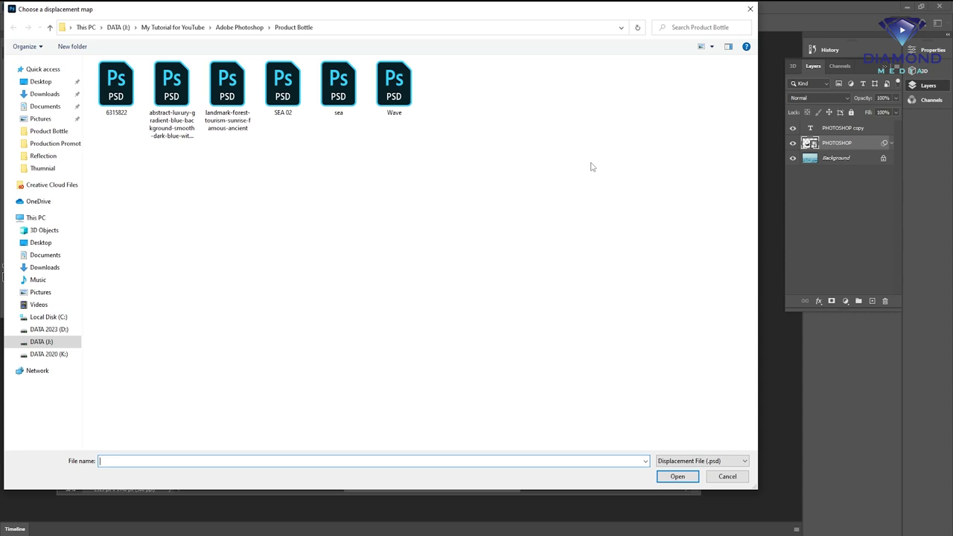
{"action": "left_click", "coordinate": [285, 101]}
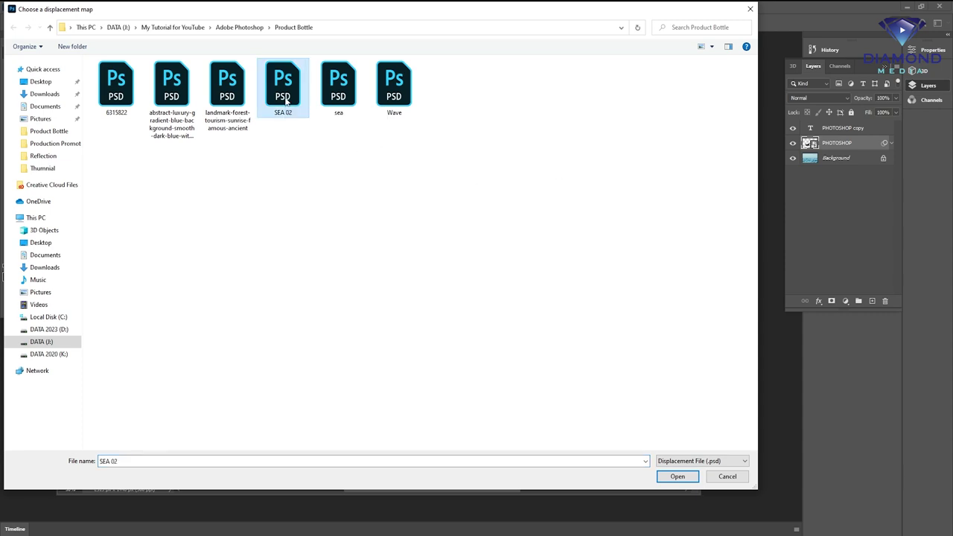
{"action": "left_click", "coordinate": [682, 477]}
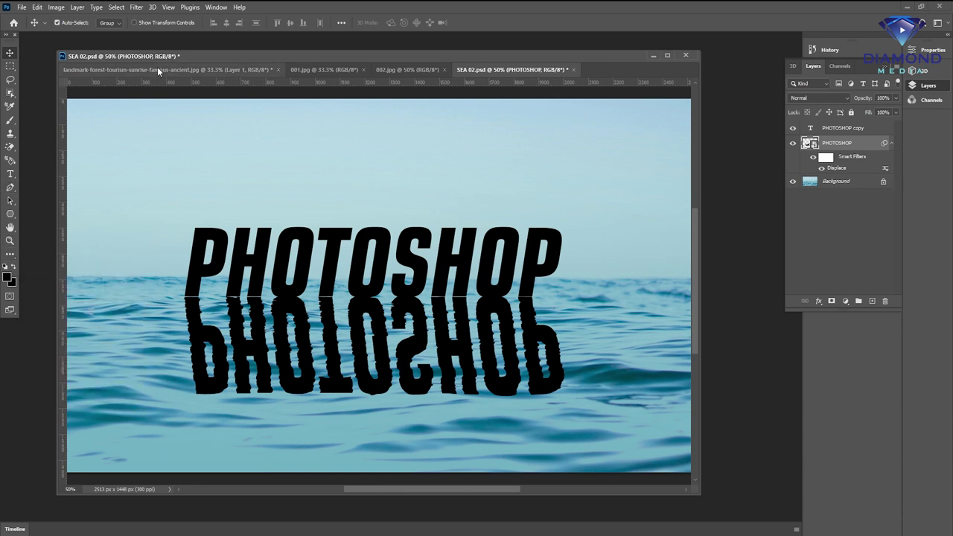
{"action": "left_click_drag", "start_coordinate": [171, 58], "coordinate": [170, 54]}
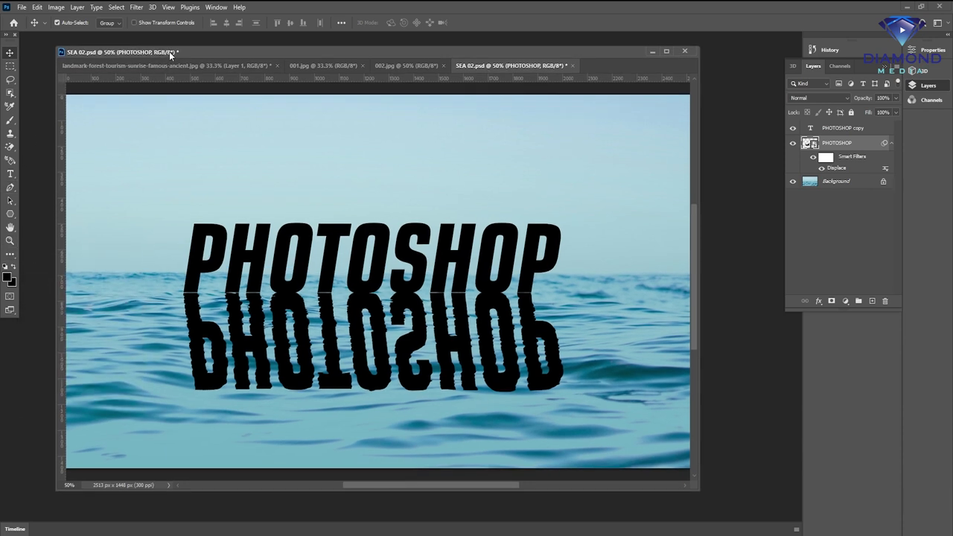
Step: Mask the reflection to a rectangle covering the text and the upper reflection
{"action": "left_click", "coordinate": [11, 66]}
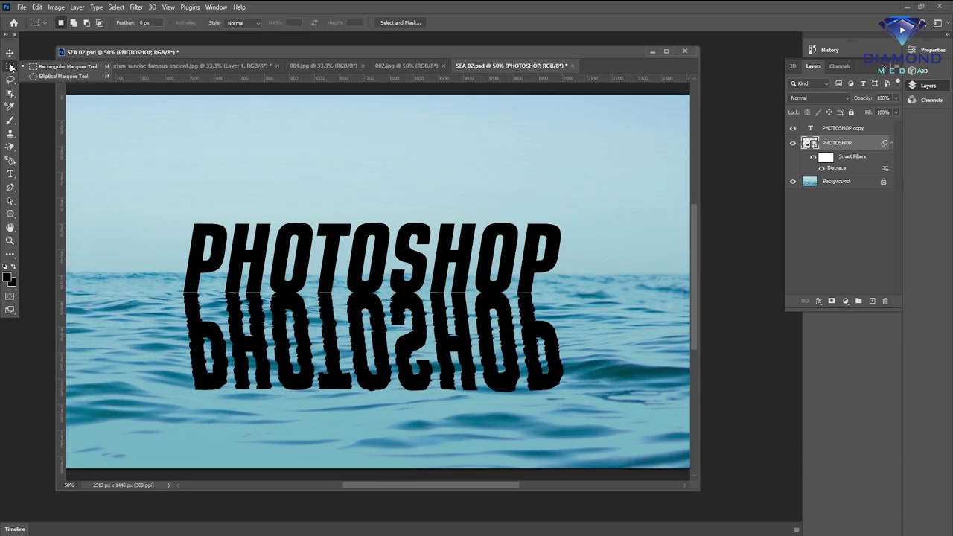
{"action": "mouse_move", "coordinate": [131, 156]}
{"action": "left_mouse_down"}
{"action": "mouse_move", "coordinate": [436, 317]}
{"action": "mouse_move", "coordinate": [633, 368]}
{"action": "mouse_move", "coordinate": [621, 341]}
{"action": "mouse_move", "coordinate": [612, 342]}
{"action": "left_mouse_up"}
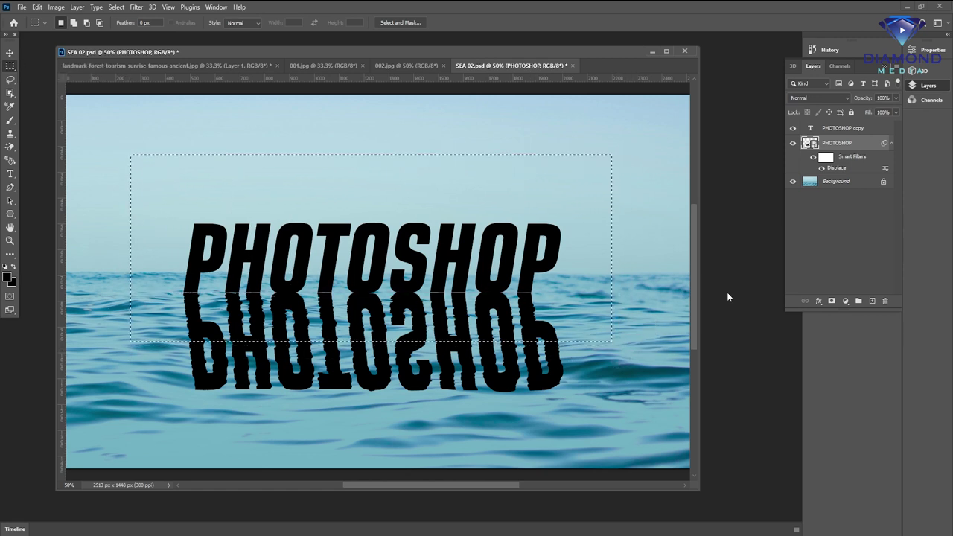
{"action": "left_click", "coordinate": [833, 301]}
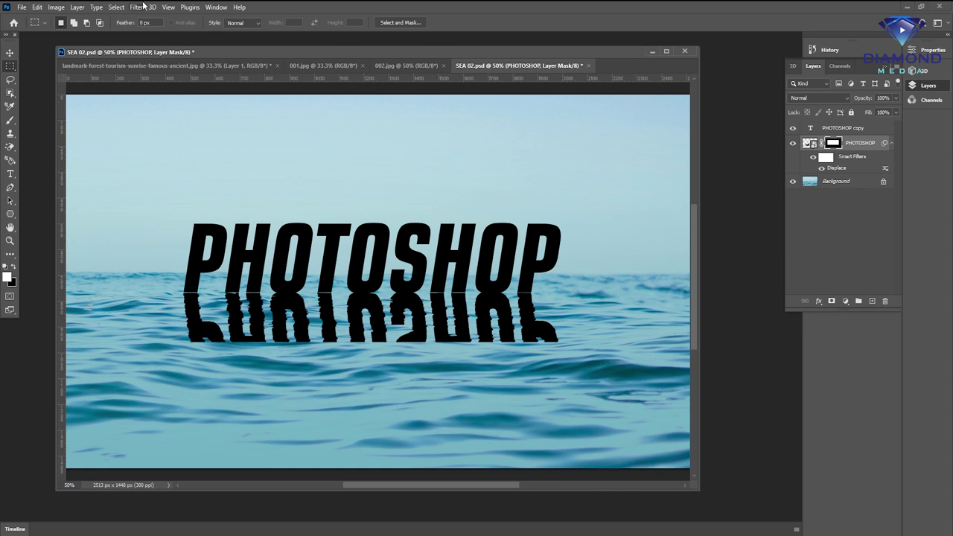
Step: Feather the mask to 158.3 px and lower the reflection layer's opacity to 71%
{"action": "left_click", "coordinate": [216, 7]}
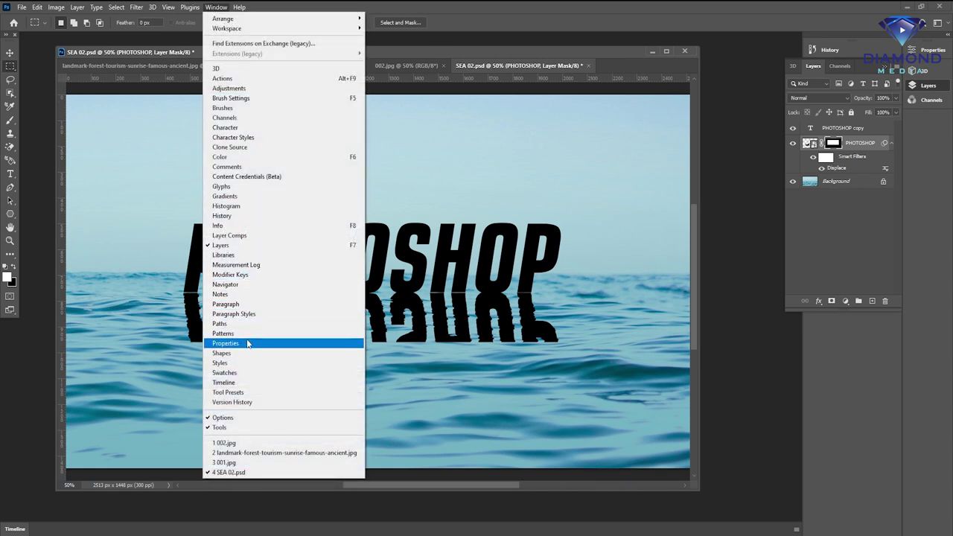
{"action": "left_click", "coordinate": [248, 343]}
{"action": "left_click_drag", "start_coordinate": [691, 147], "coordinate": [819, 147]}
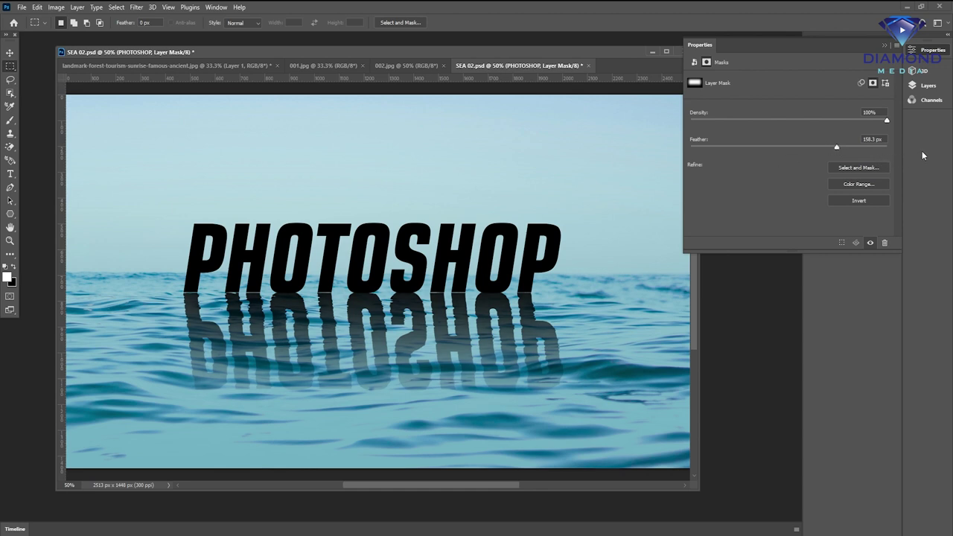
{"action": "left_click", "coordinate": [885, 46]}
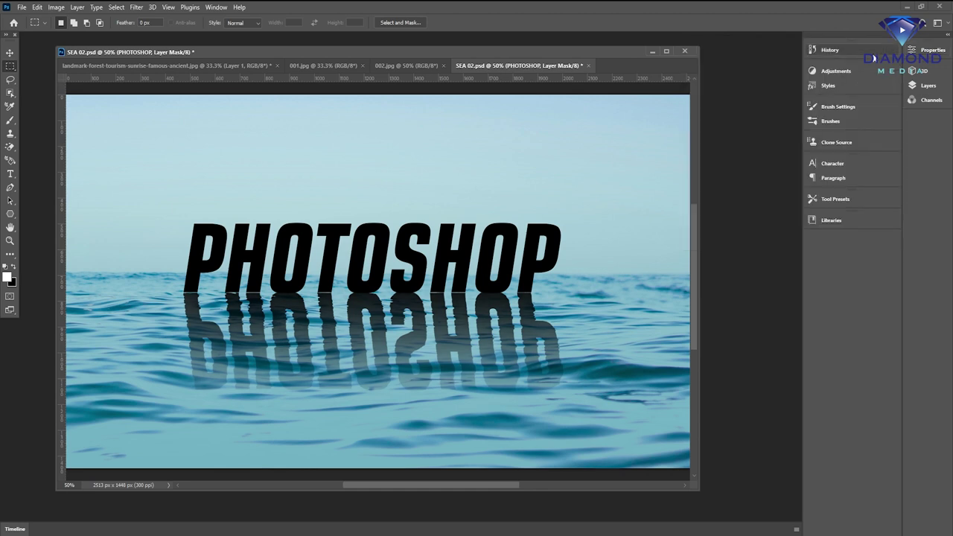
{"action": "left_click", "coordinate": [924, 87]}
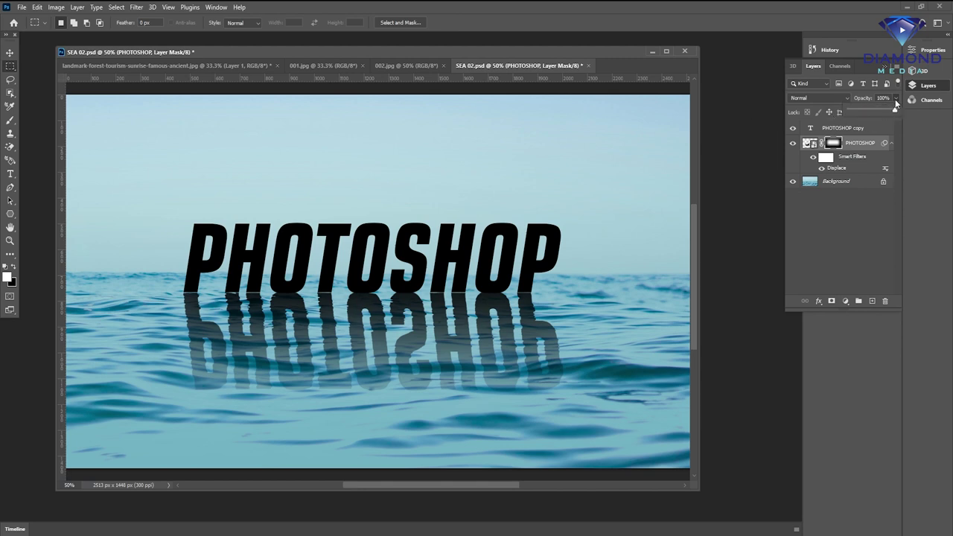
{"action": "left_click_drag", "start_coordinate": [894, 111], "coordinate": [882, 111]}
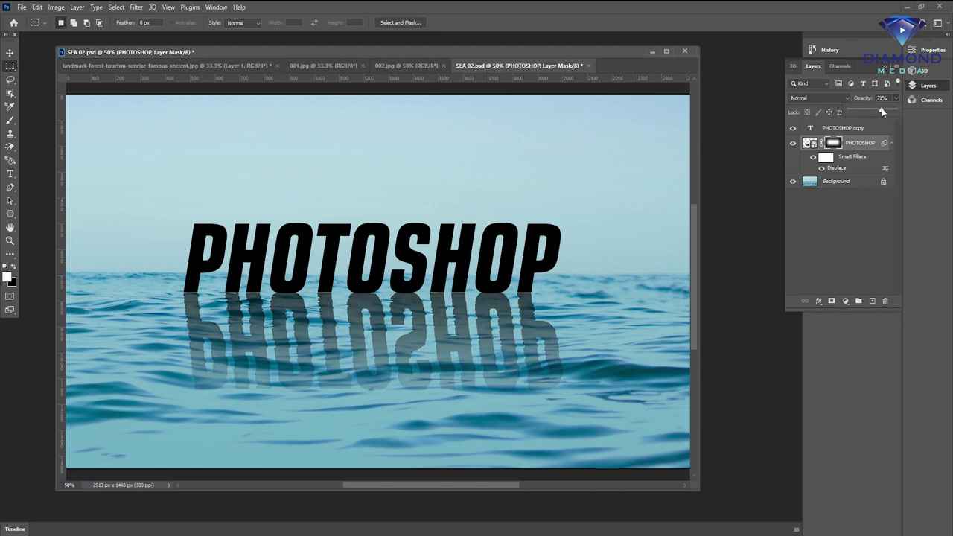